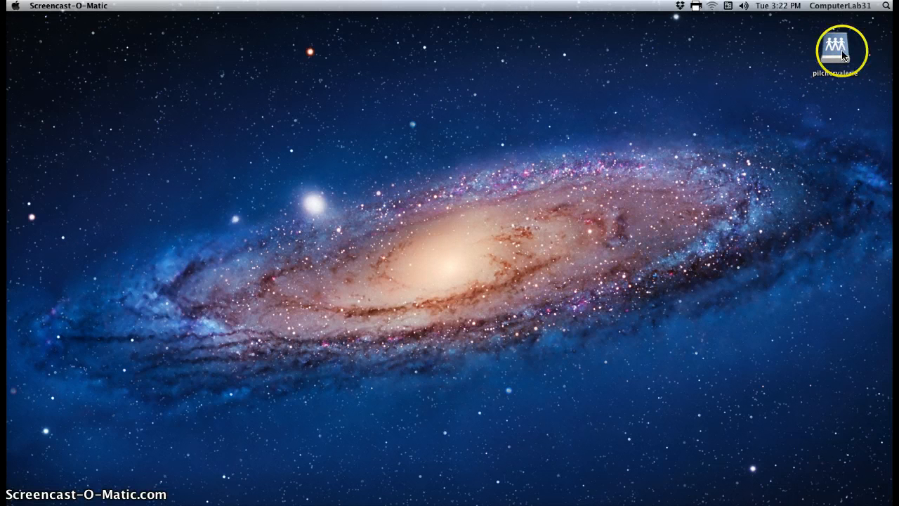
Step: Open the Pages document with the four letter D drawings from the Art folder on the network drive, closing the file browser
double_click(835, 50)
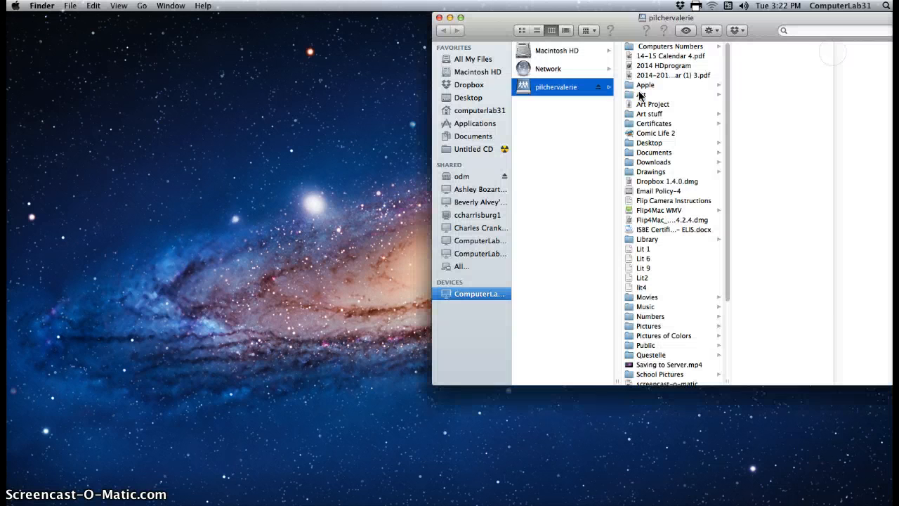
click(640, 94)
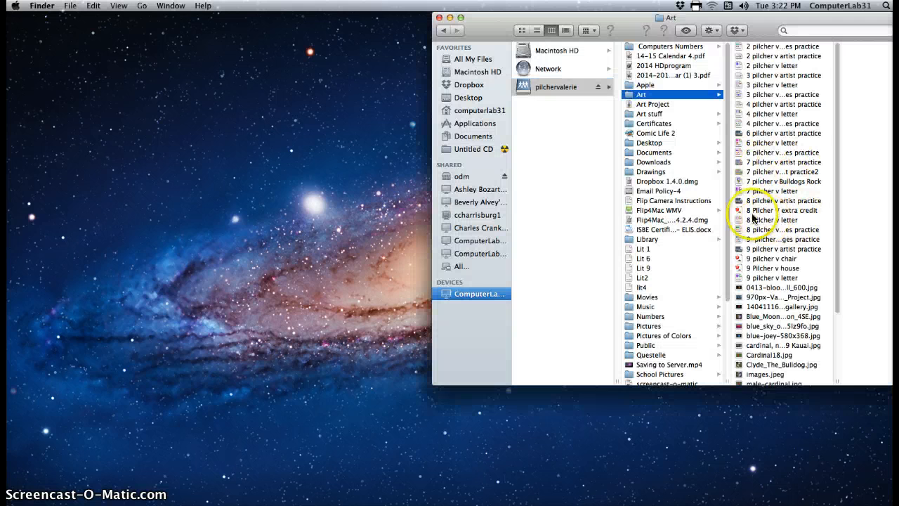
click(441, 18)
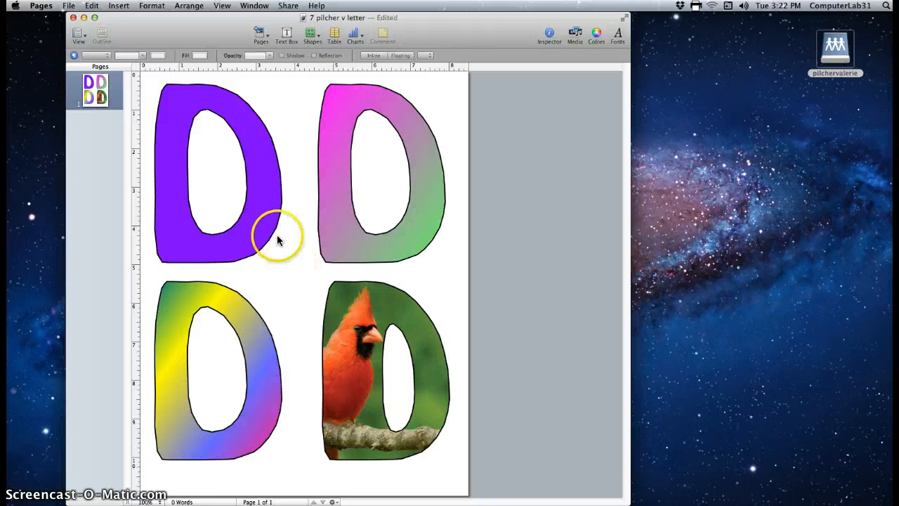
Step: Insert a rectangle, size it to cover the page quarter around the cardinal-filled D, and send it to the back
click(310, 35)
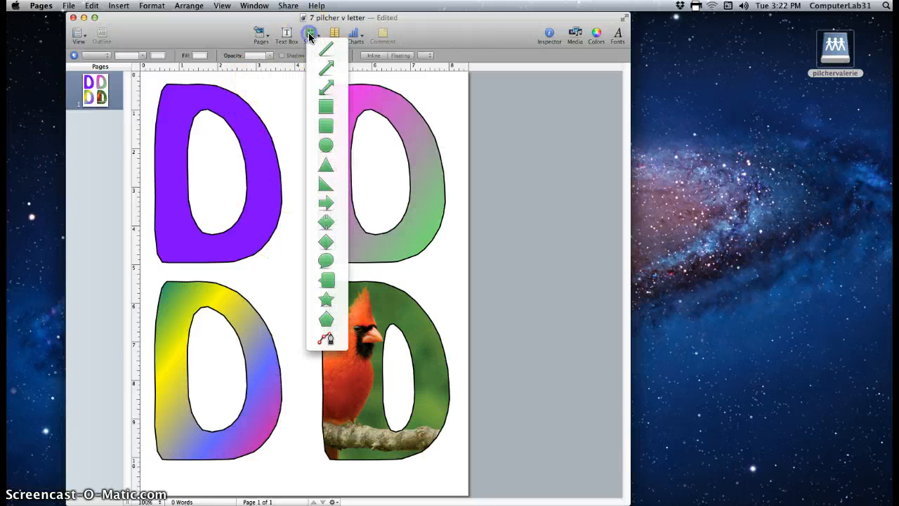
click(325, 108)
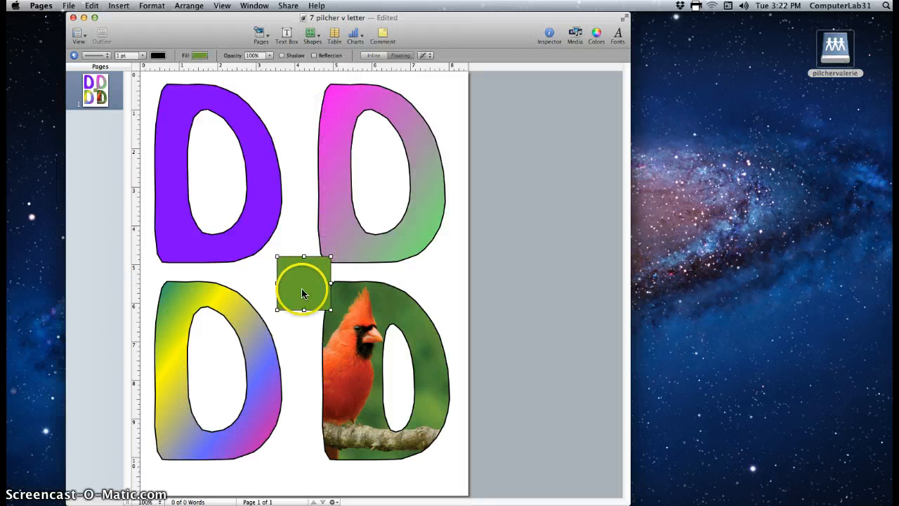
drag(303, 293, 338, 301)
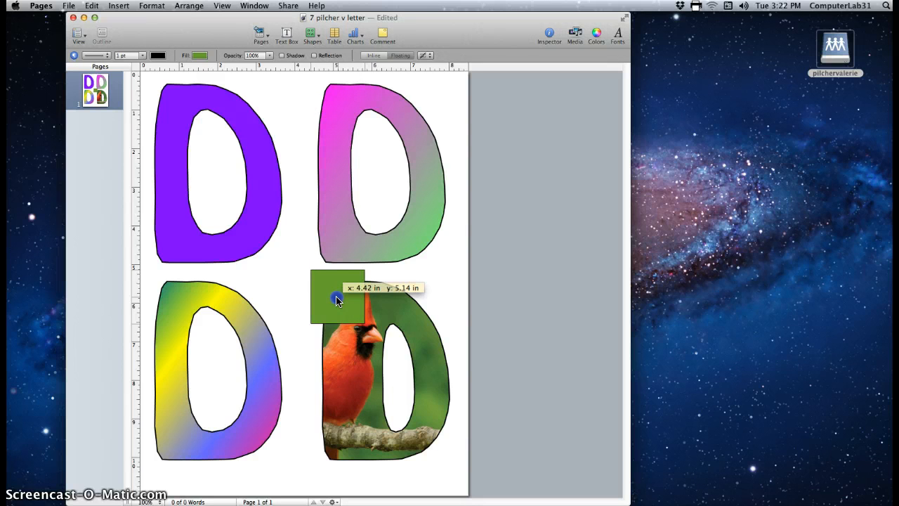
drag(337, 299, 334, 297)
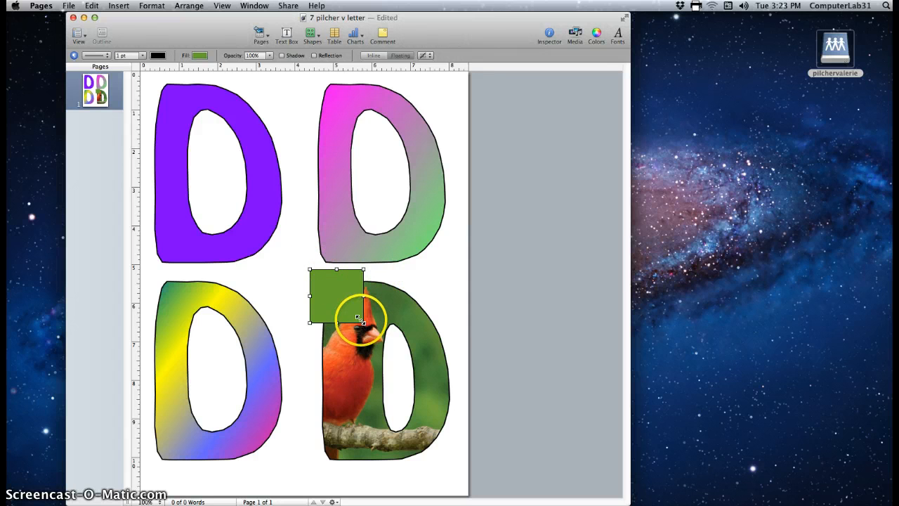
drag(362, 321, 461, 491)
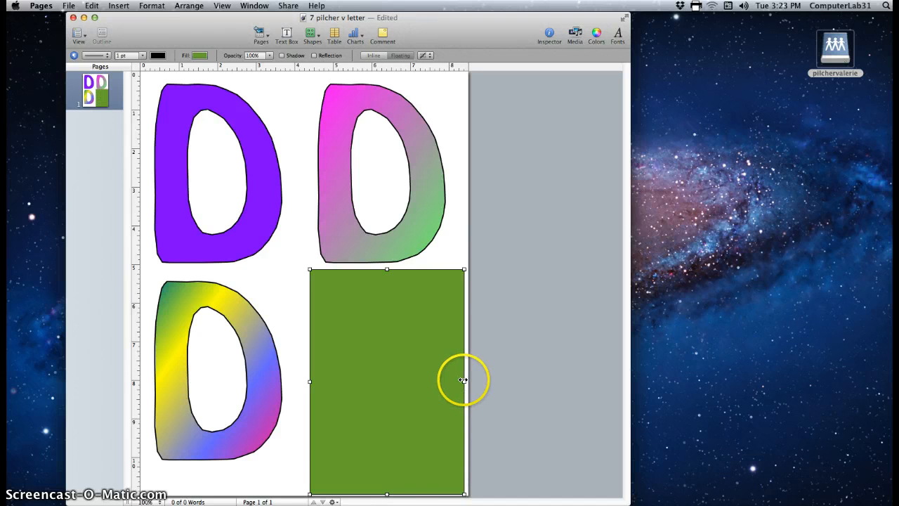
drag(463, 380, 469, 381)
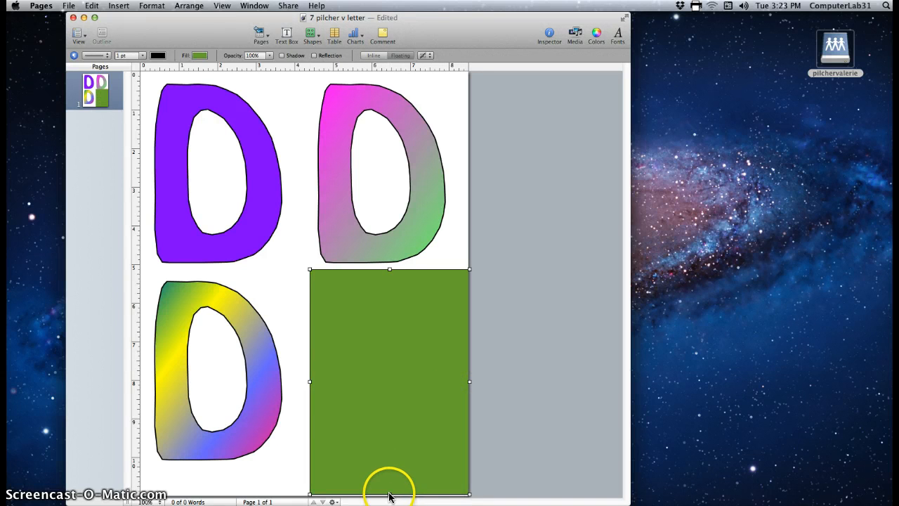
drag(389, 493, 389, 496)
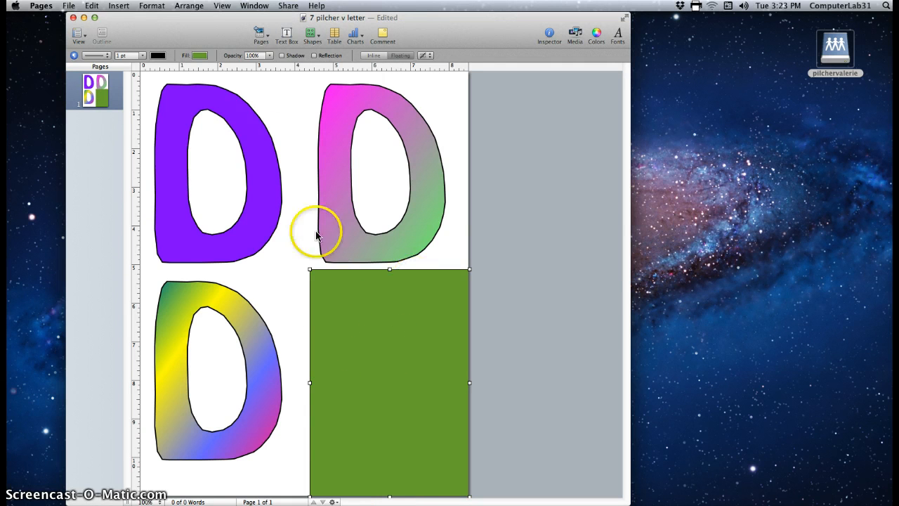
click(190, 4)
click(203, 51)
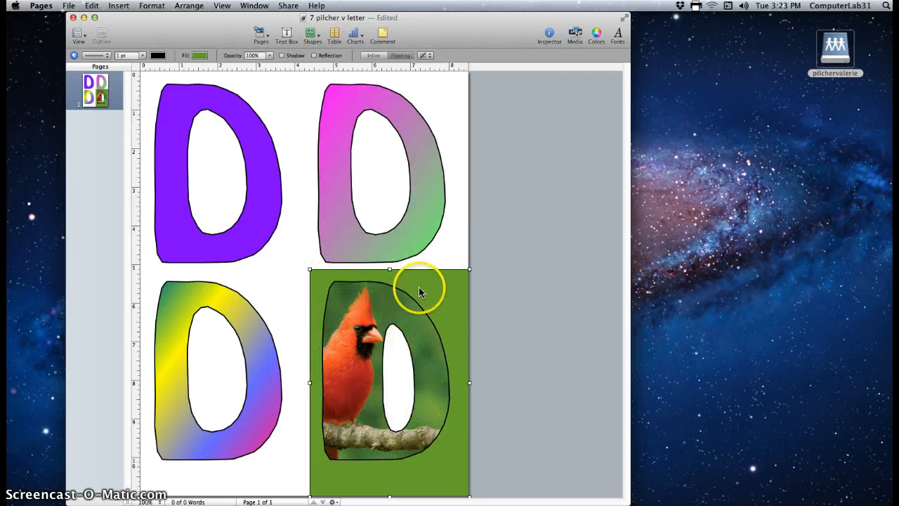
Step: Fill both the rectangle behind the cardinal D and the letter's inner opening with the Cayenne crayon color
click(550, 35)
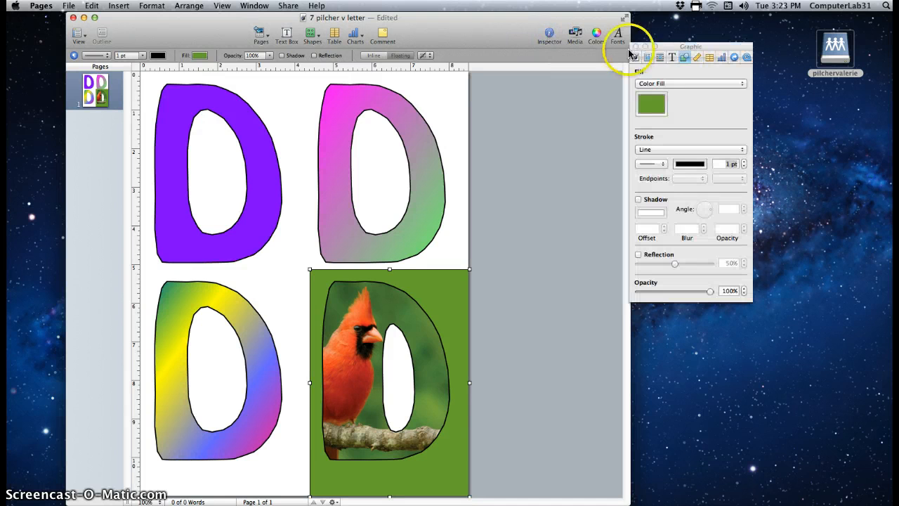
click(651, 109)
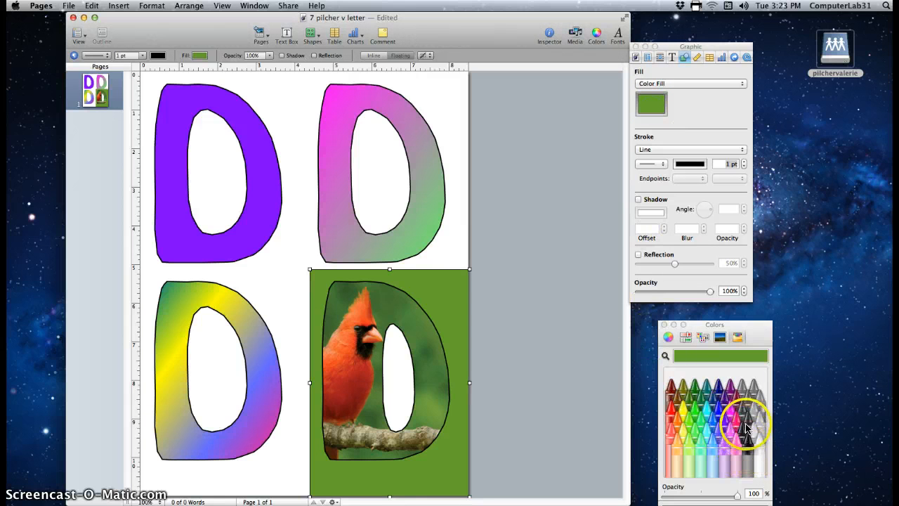
click(671, 416)
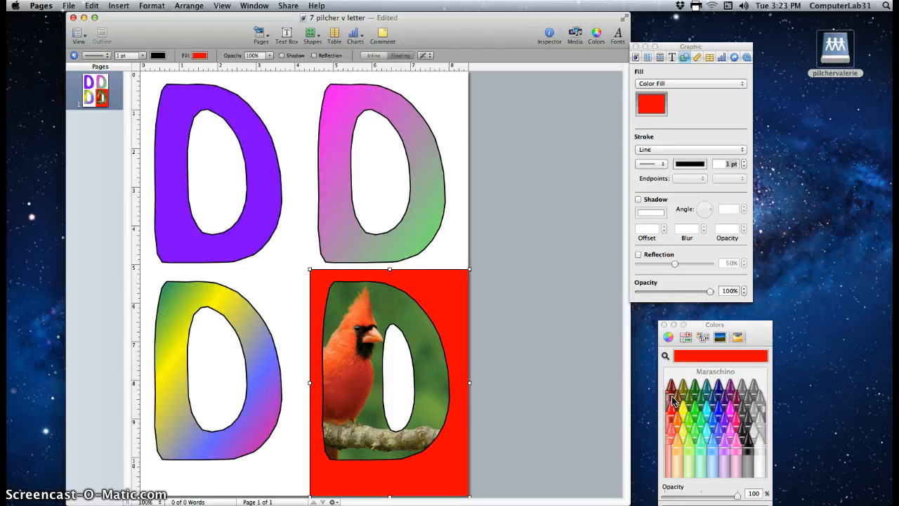
click(672, 392)
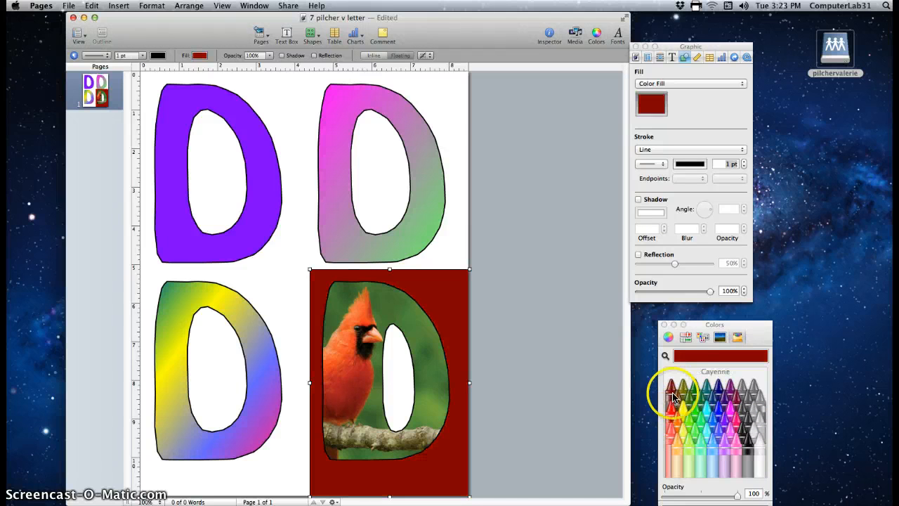
click(413, 374)
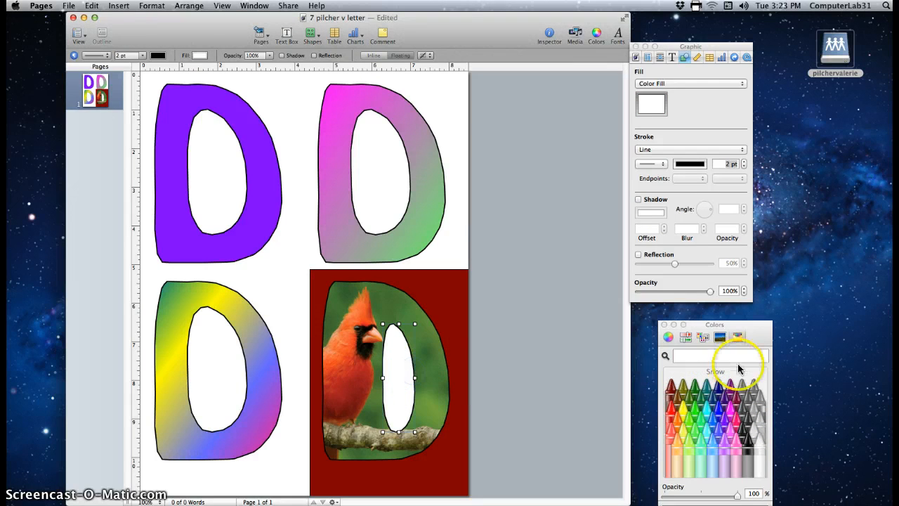
click(672, 391)
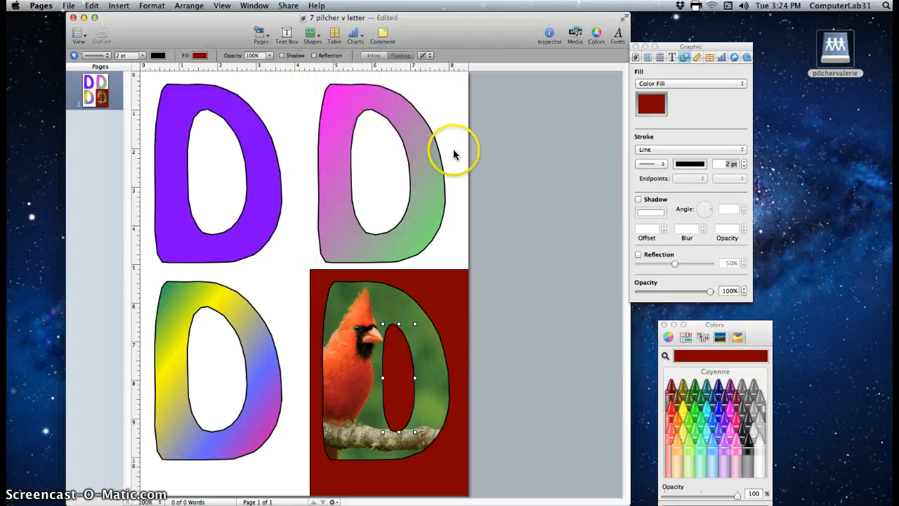
Step: Insert a second rectangle, fit it to the page quarter around the pink-to-green D, and send it to the back
click(311, 35)
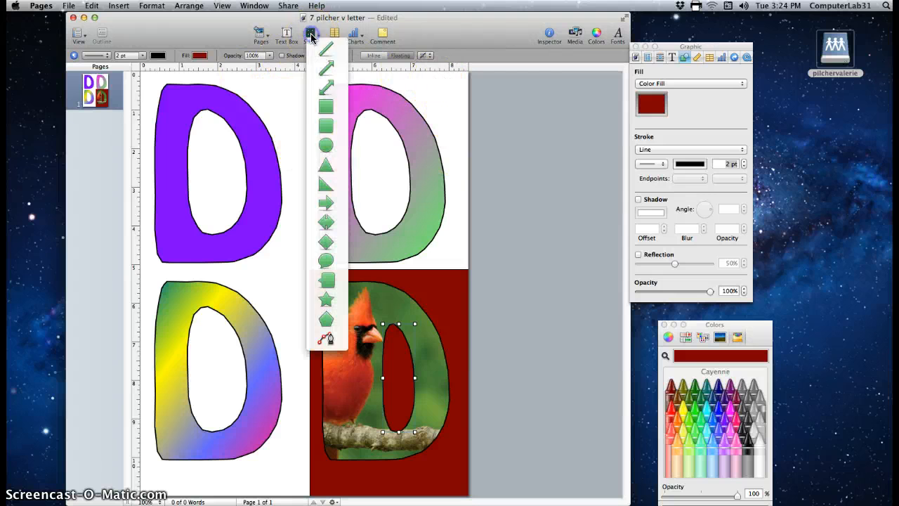
click(326, 107)
click(302, 281)
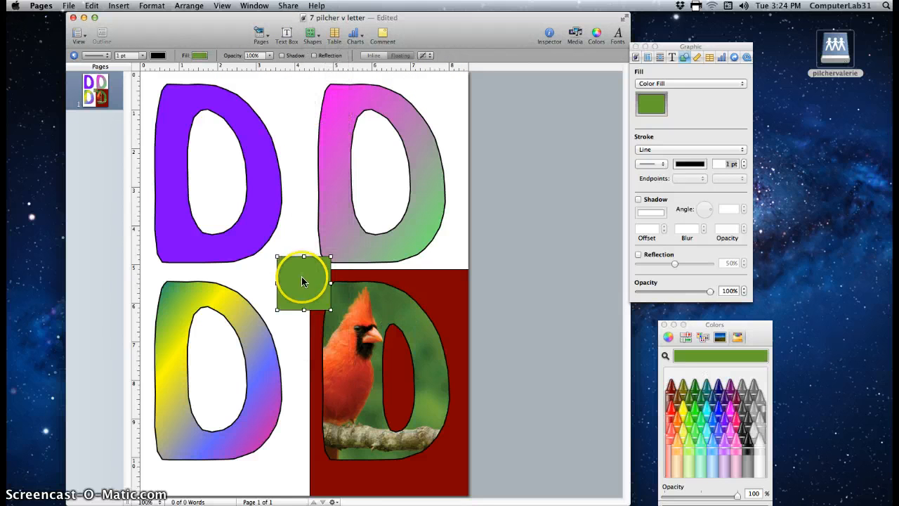
drag(302, 281, 466, 267)
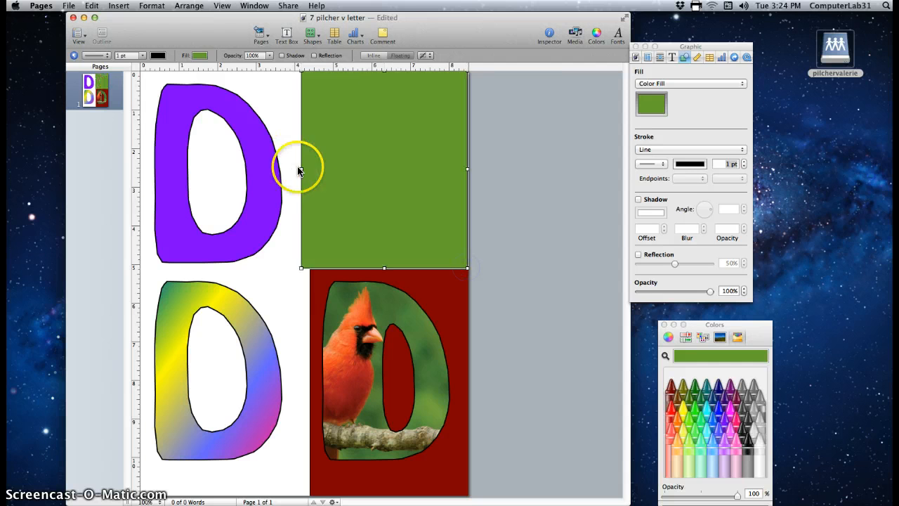
drag(301, 169, 308, 169)
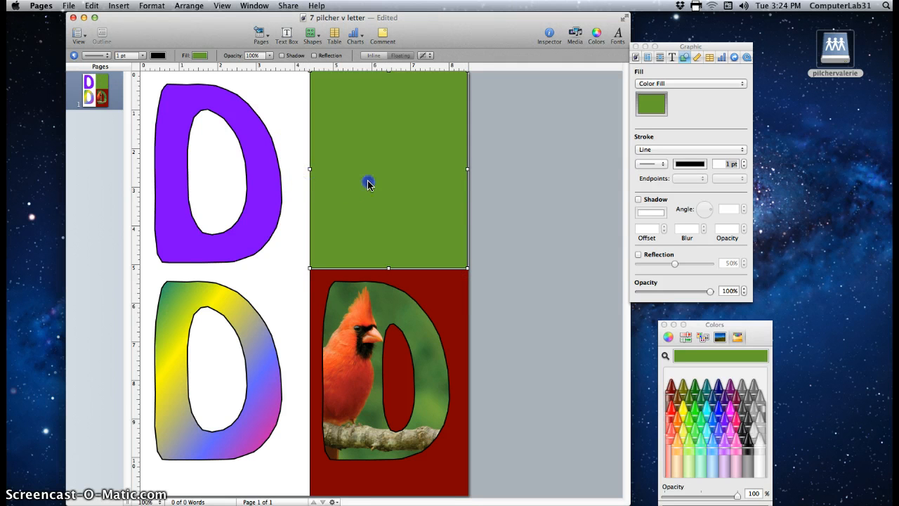
drag(368, 184, 369, 185)
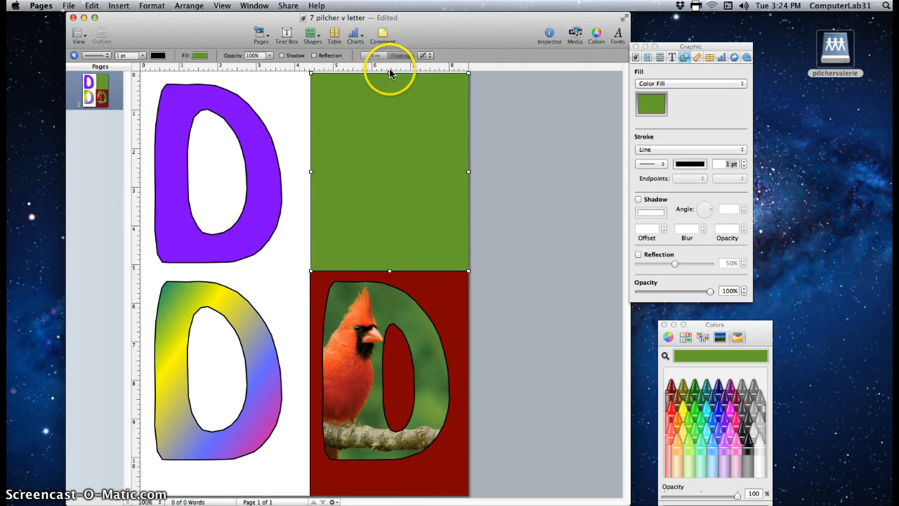
drag(390, 73, 389, 67)
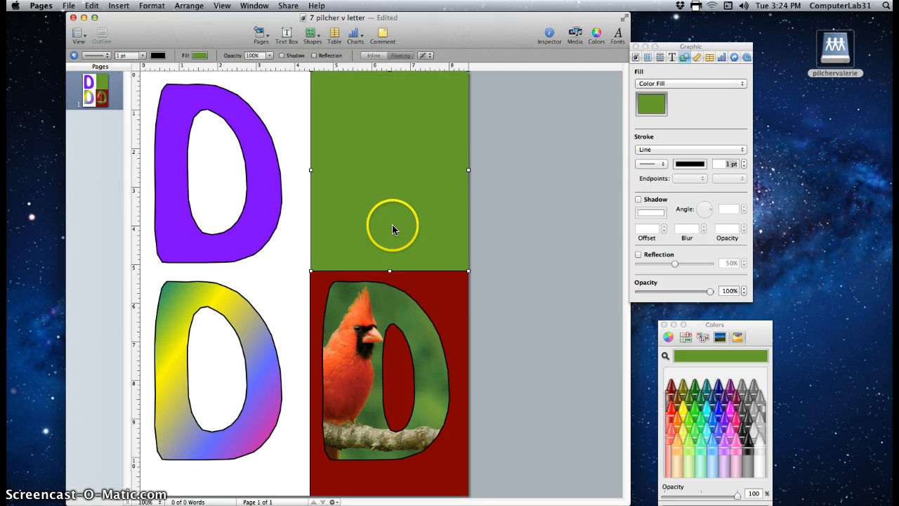
click(186, 6)
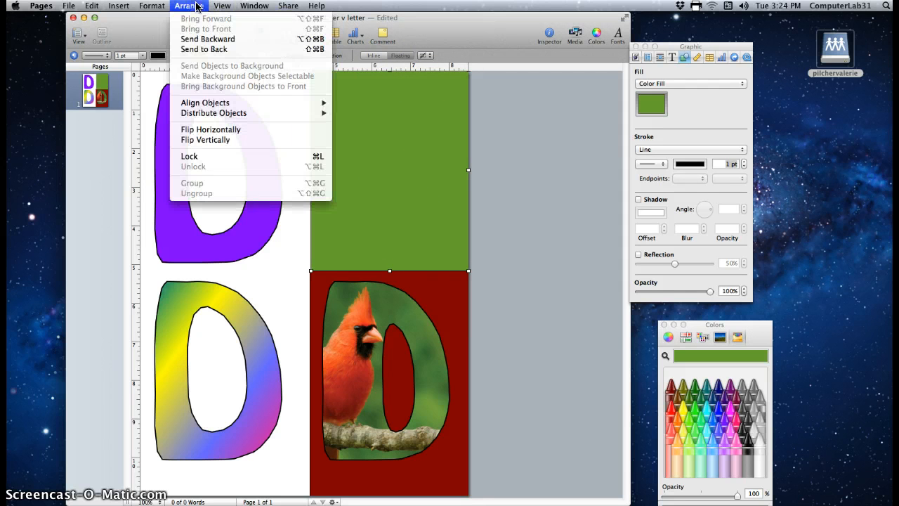
click(204, 49)
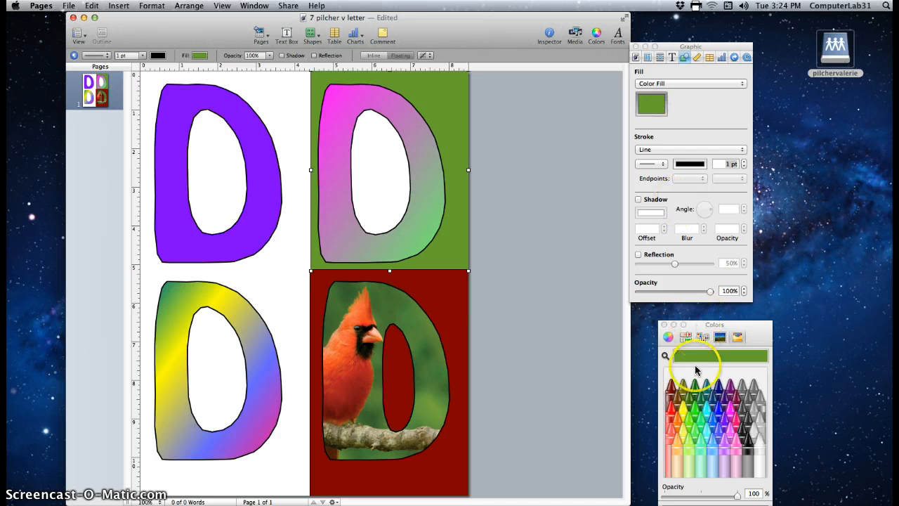
Step: Fill both the rectangle behind the pink-to-green D and the letter's inner opening with the Maroon crayon color
click(737, 401)
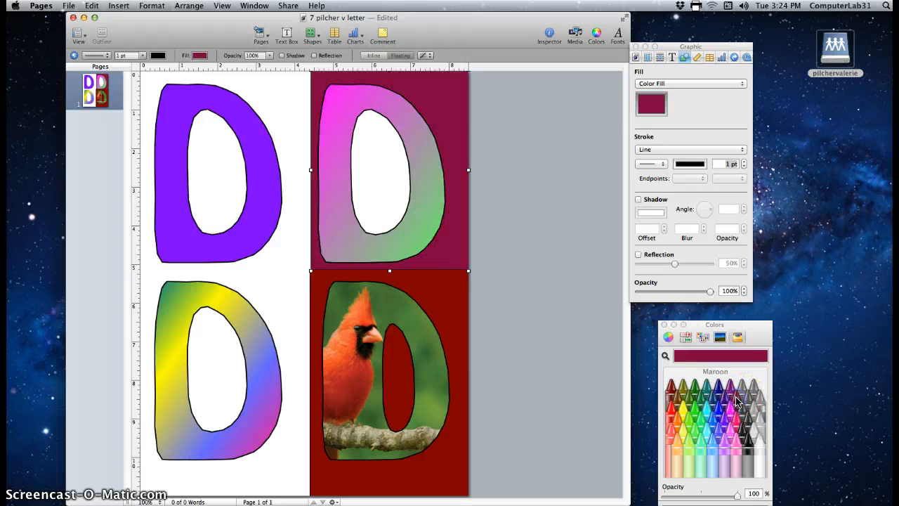
click(410, 184)
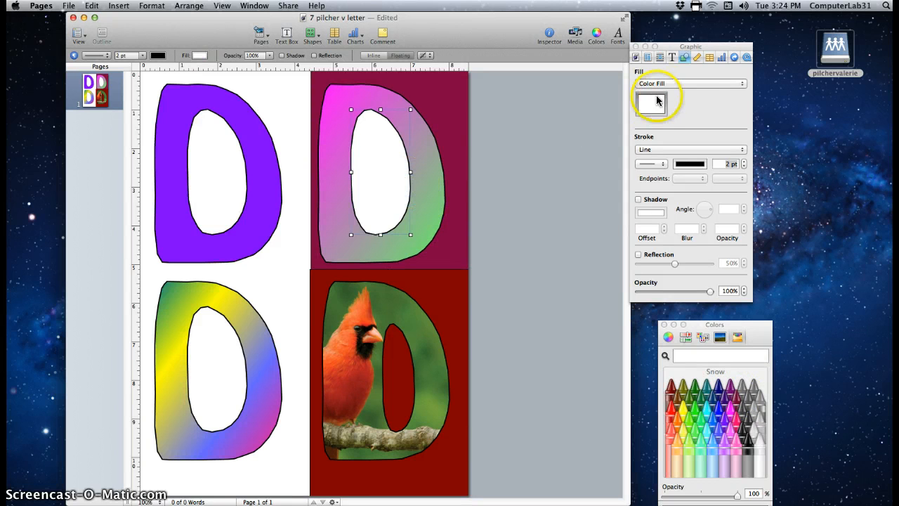
click(737, 401)
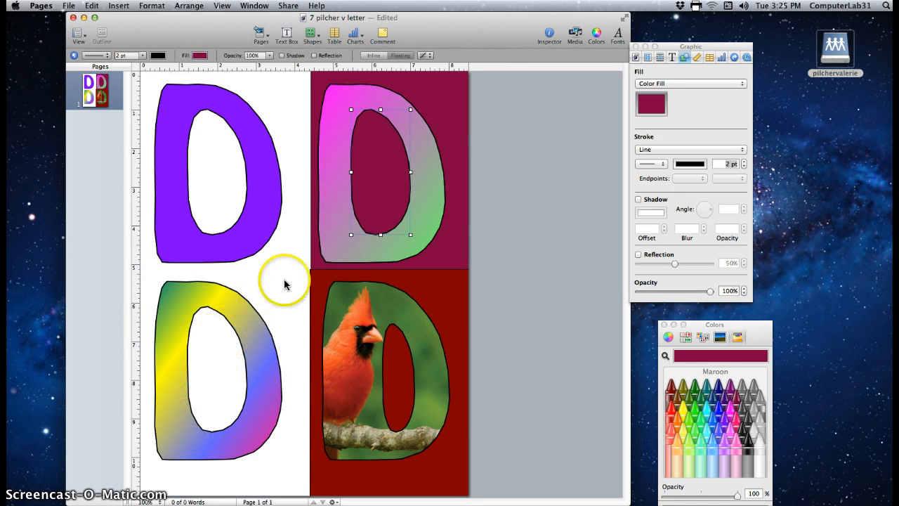
Step: Insert a third rectangle, fit it to the page quarter around the solid purple D, and place it behind the letter
click(311, 34)
click(321, 105)
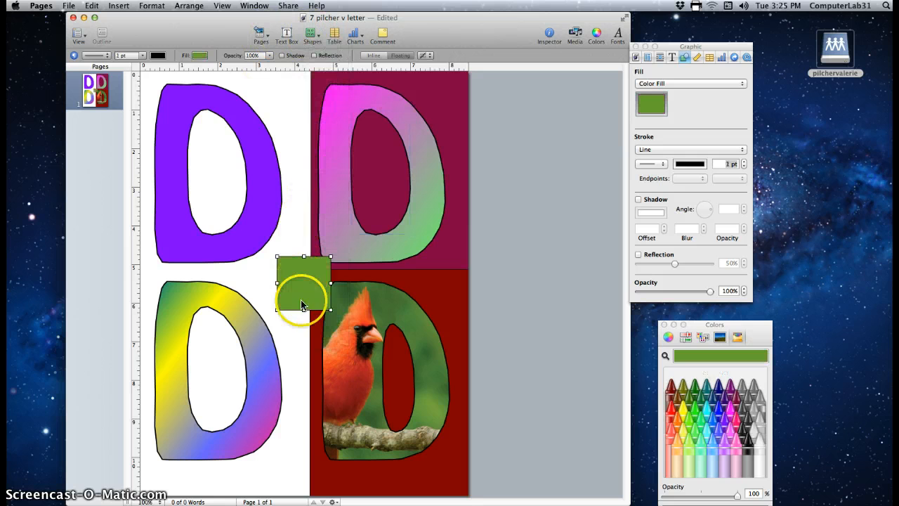
drag(303, 292, 307, 266)
click(191, 122)
click(255, 175)
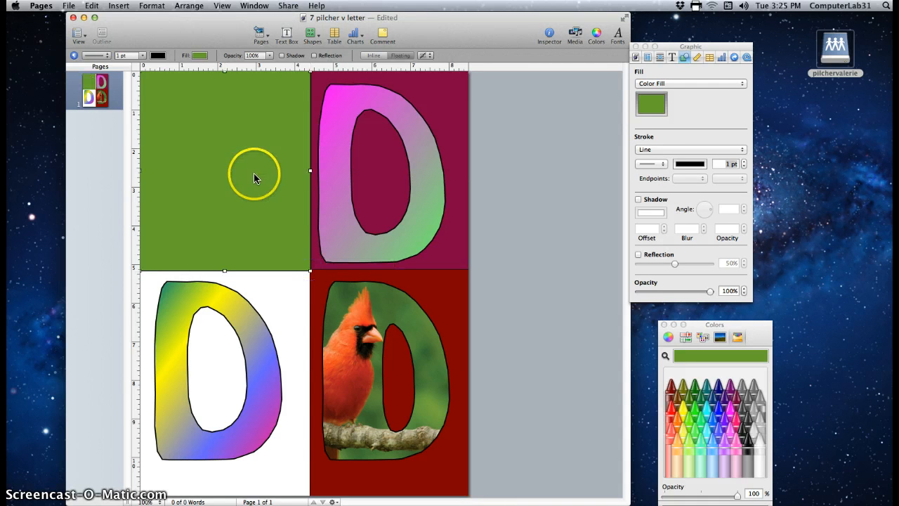
click(189, 6)
click(202, 41)
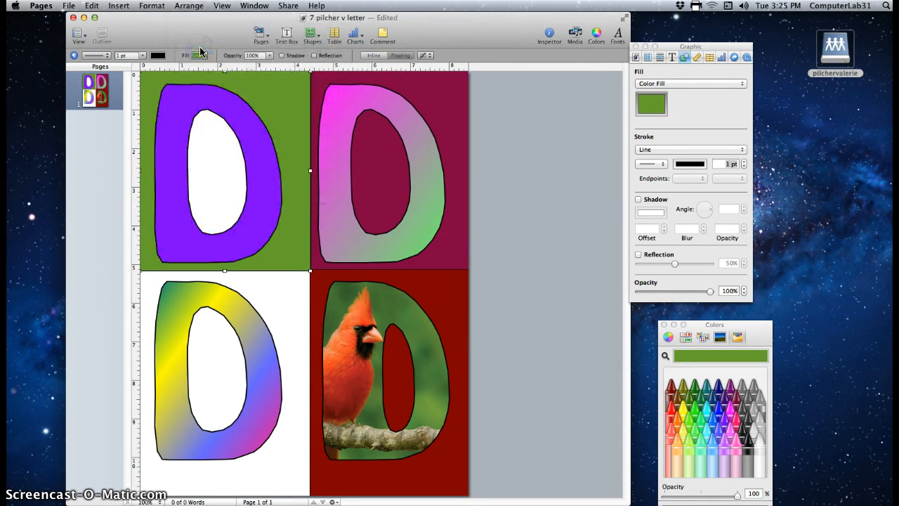
Step: Give the rectangle behind the purple D a gradient fill from the Nickel crayon color to Tungsten
click(664, 84)
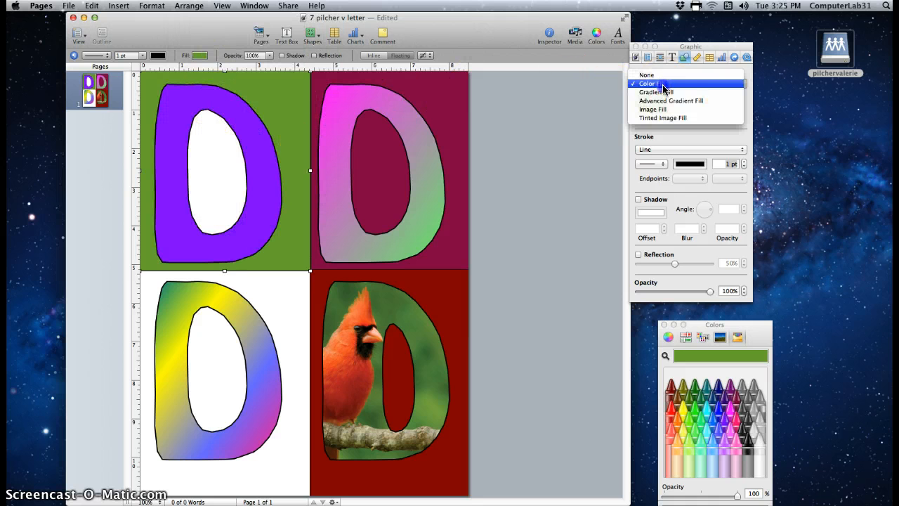
click(664, 92)
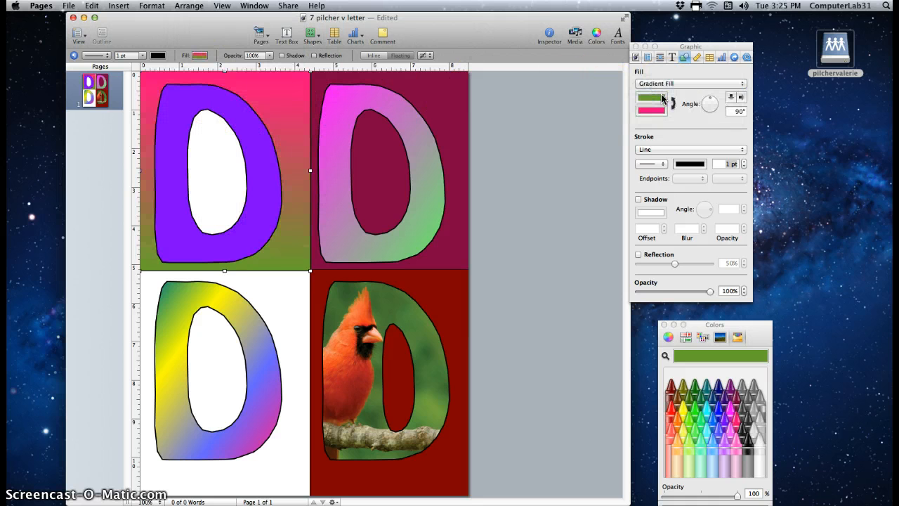
click(661, 108)
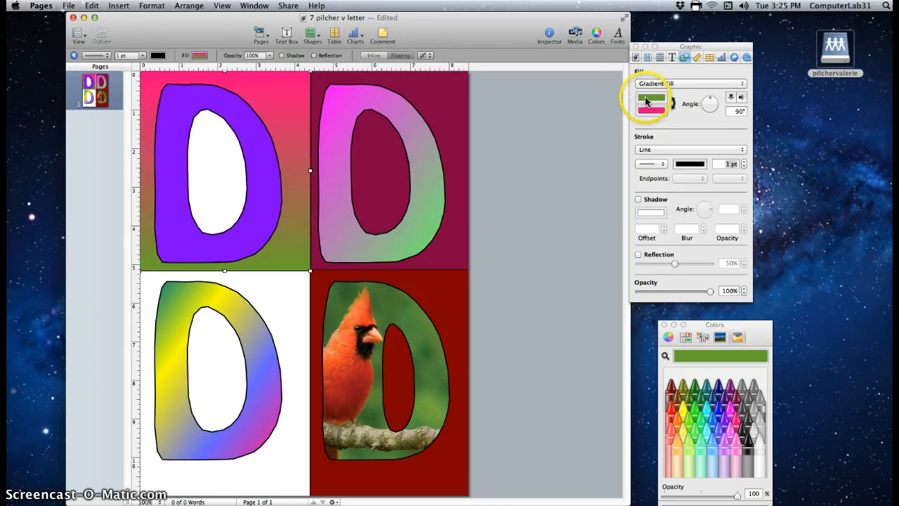
click(647, 101)
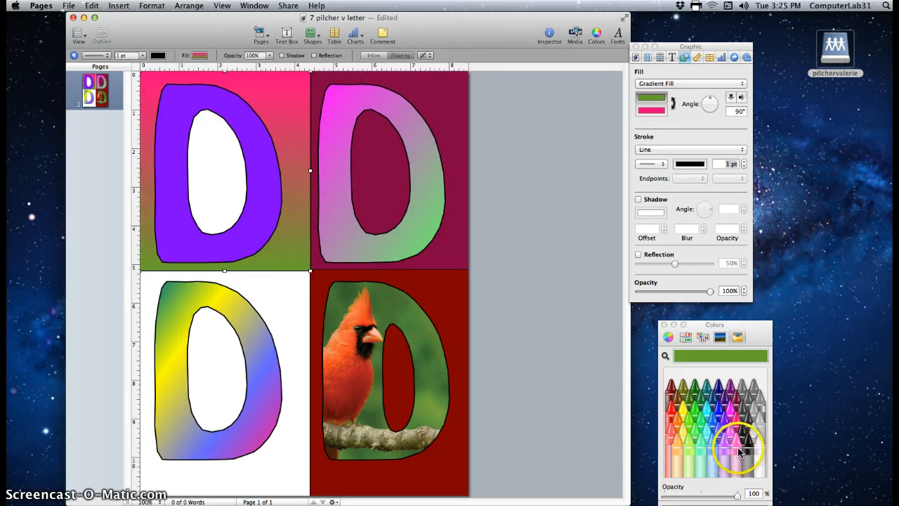
click(753, 416)
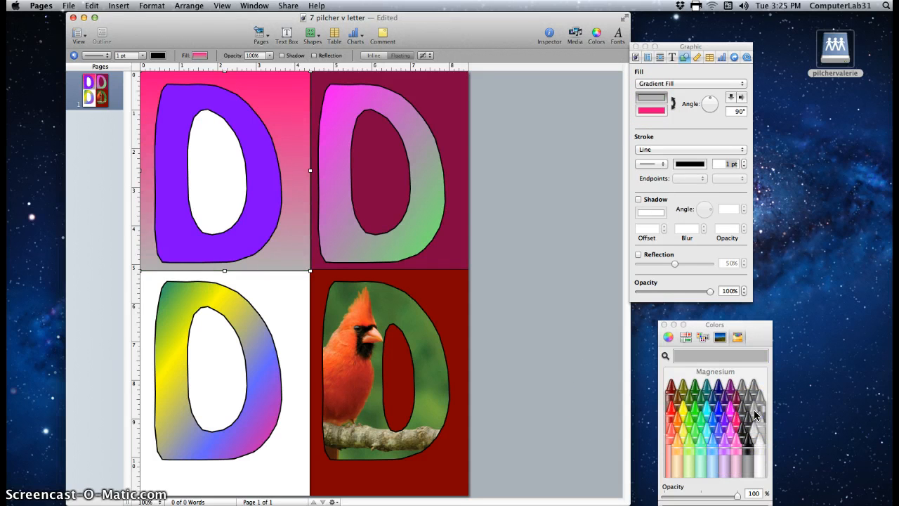
click(755, 390)
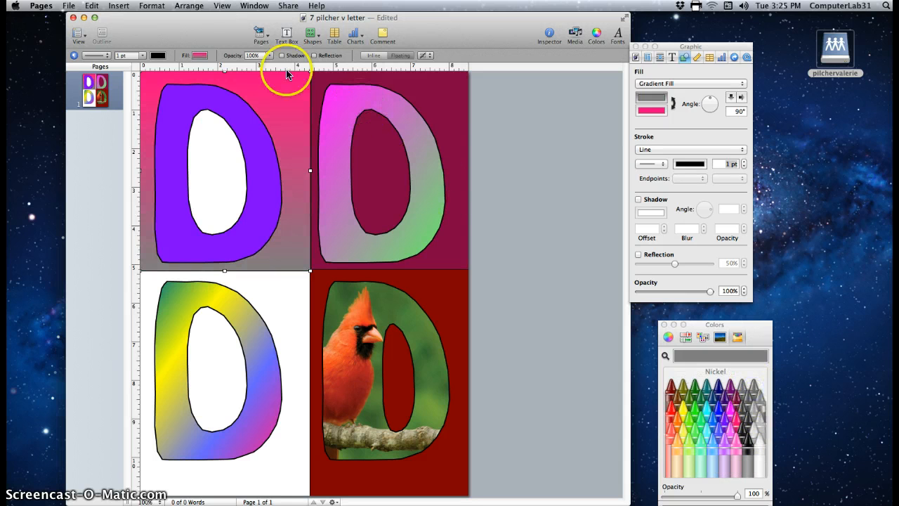
click(651, 110)
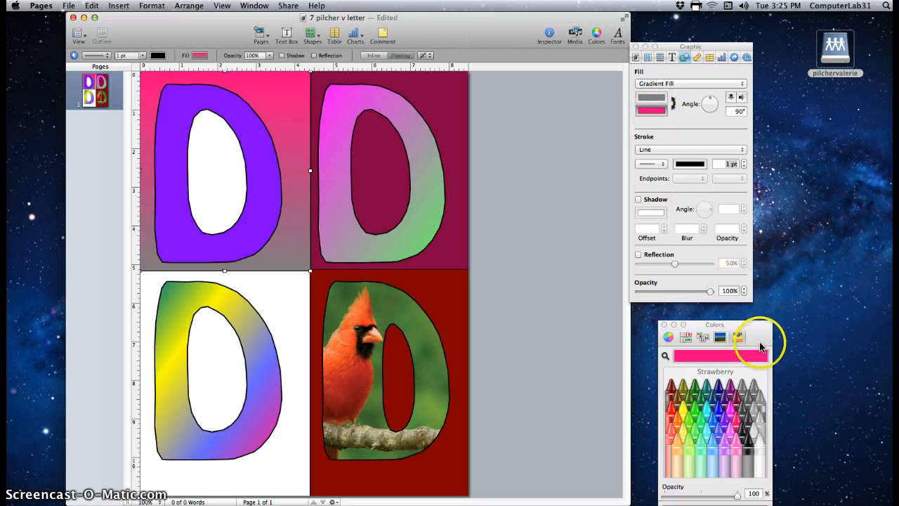
click(749, 422)
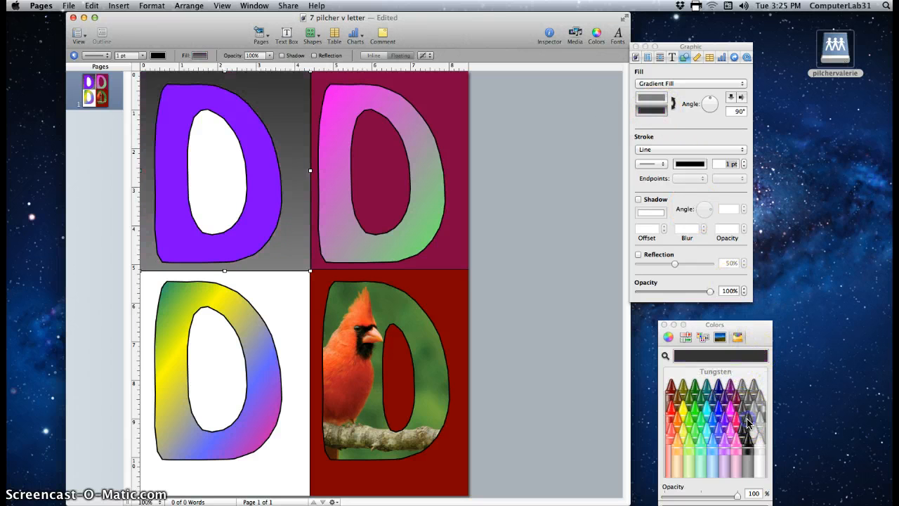
Step: Give the purple D's inner opening a gradient fill using the Iron and Tungsten crayon colors
click(239, 146)
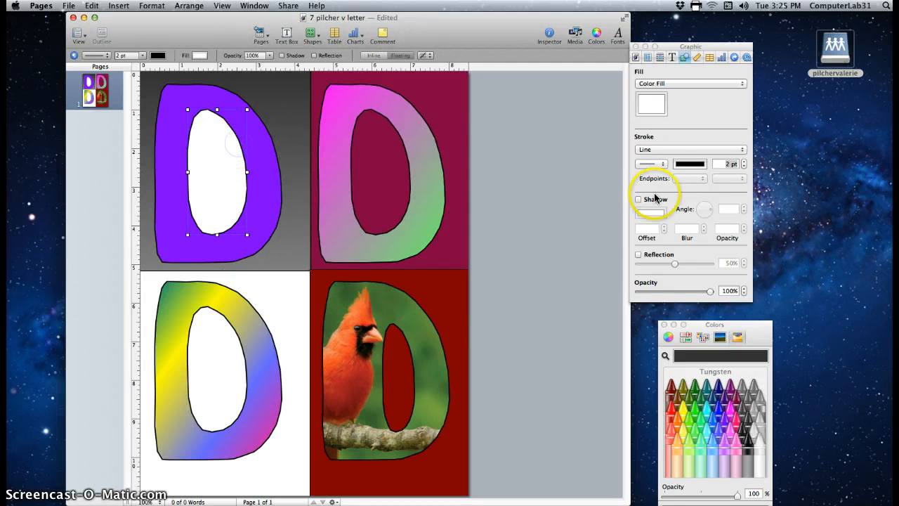
click(649, 109)
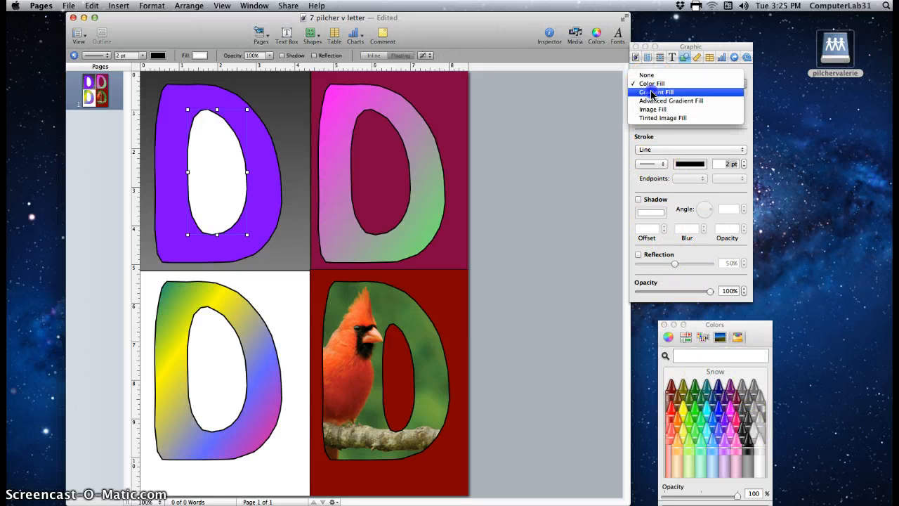
click(652, 96)
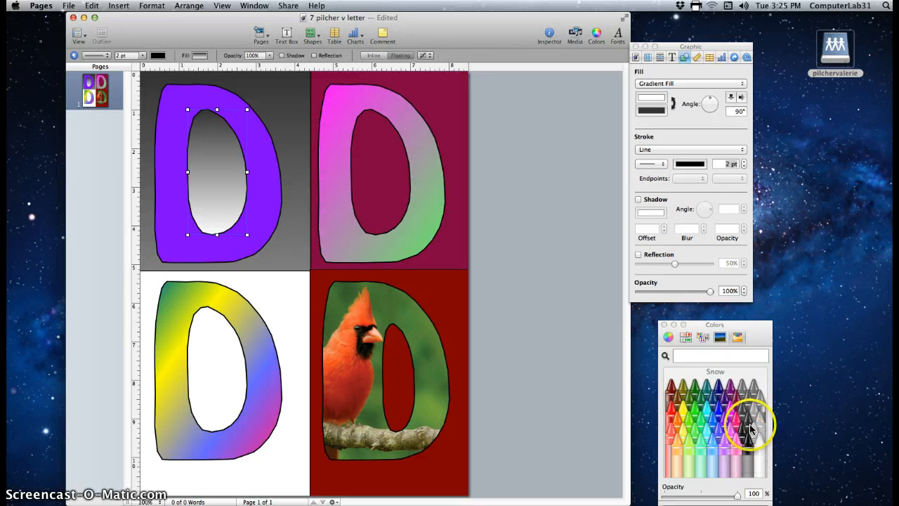
click(644, 97)
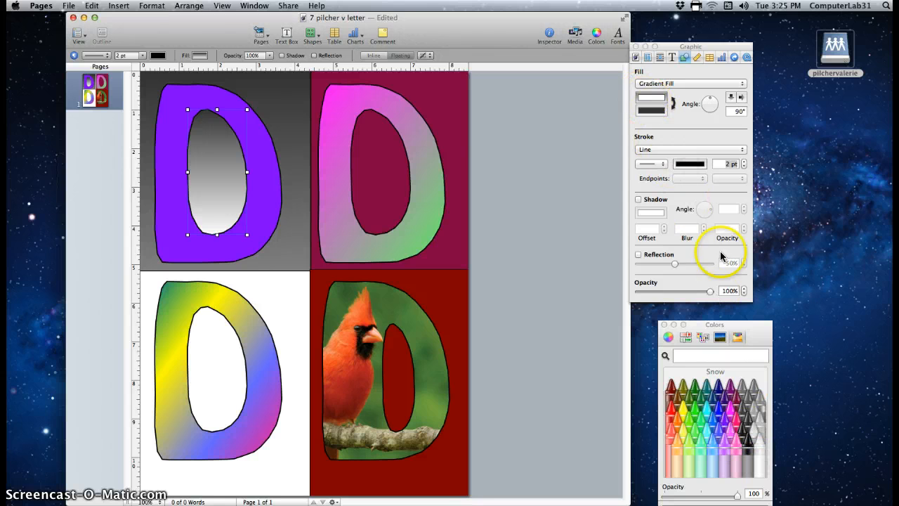
click(744, 414)
click(651, 110)
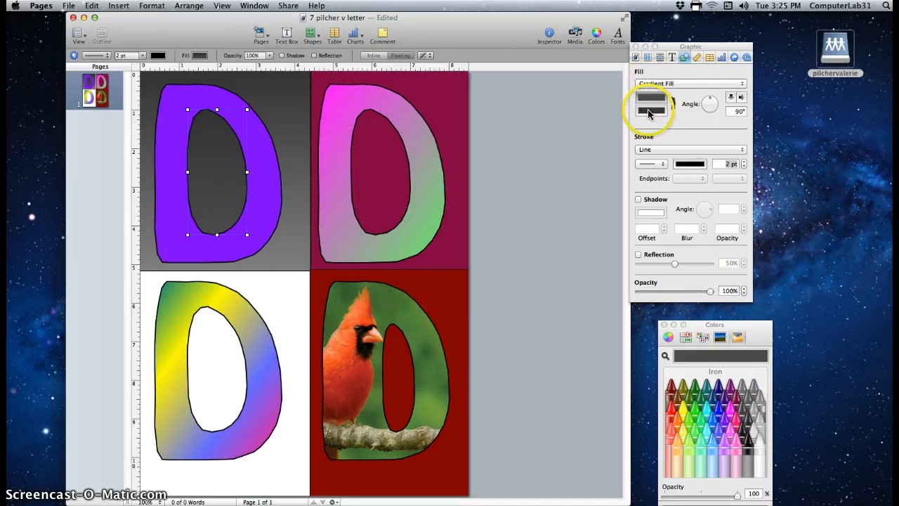
click(748, 416)
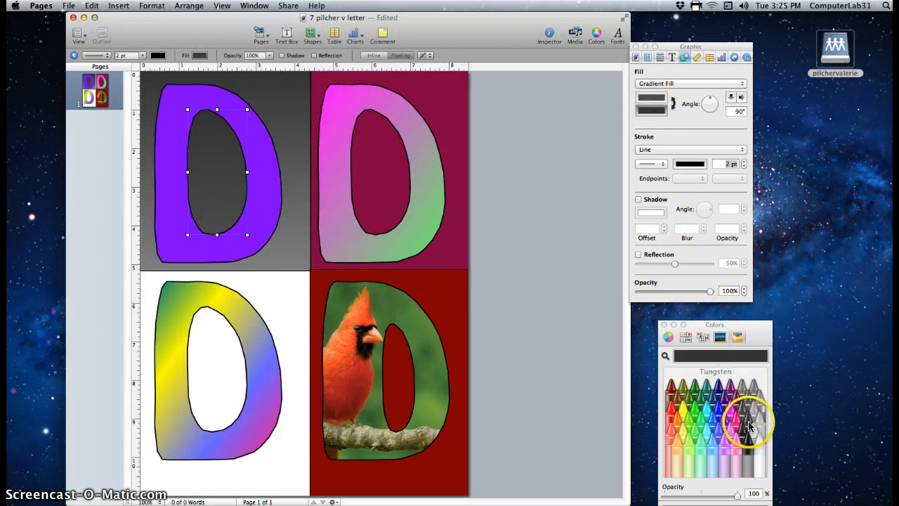
click(751, 403)
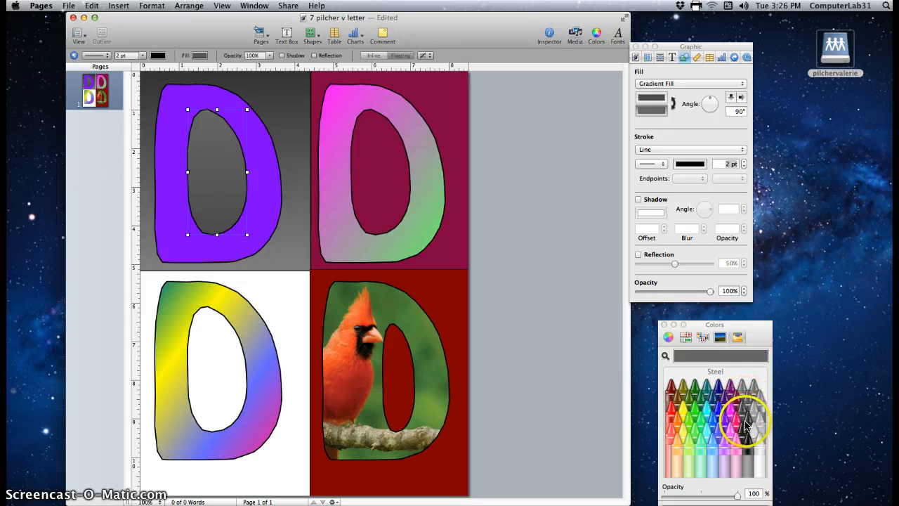
click(748, 425)
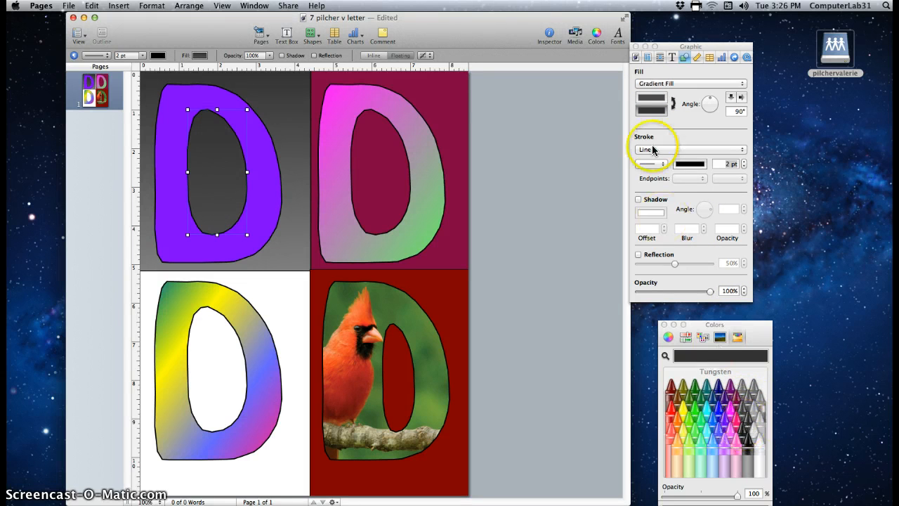
Step: Change the first gradient color of the purple D's inner opening to the Aluminum crayon color
click(650, 100)
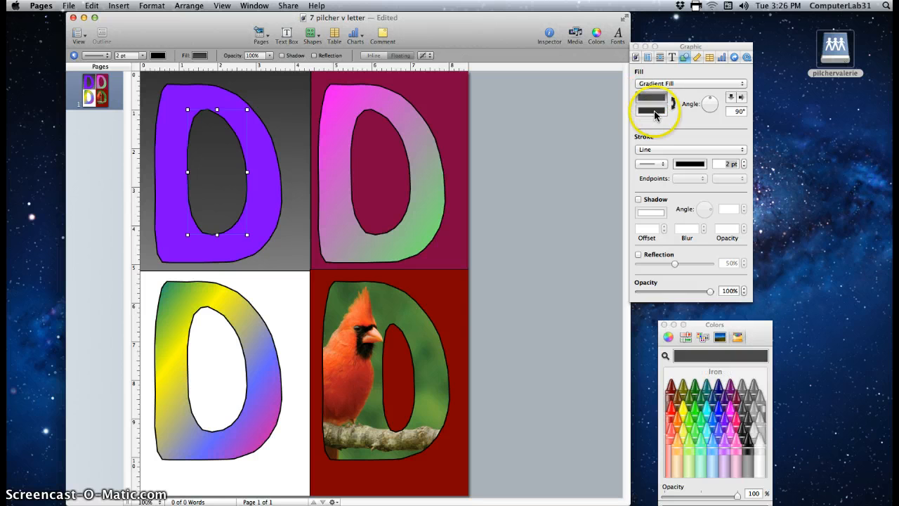
click(755, 430)
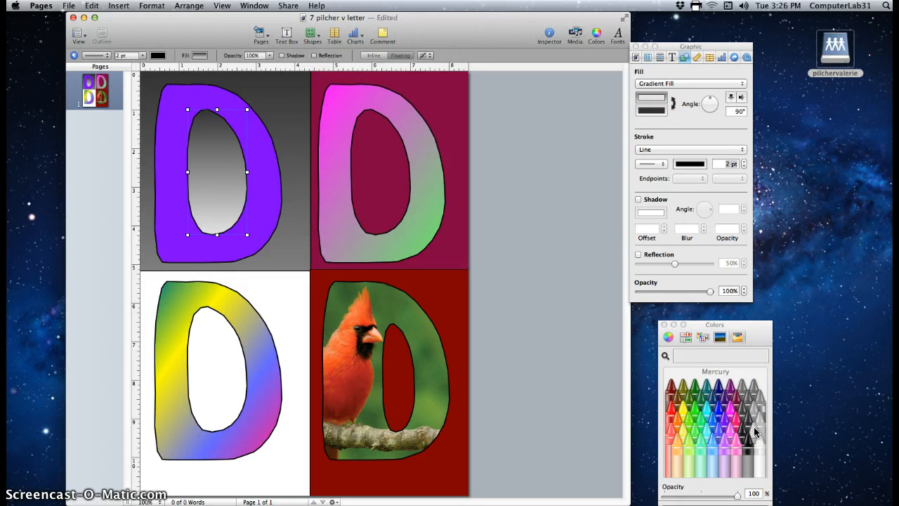
click(761, 421)
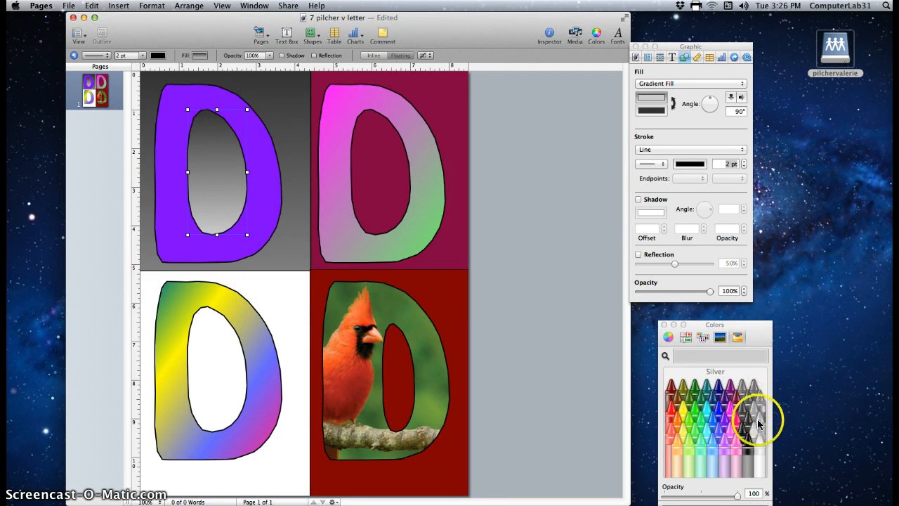
click(762, 403)
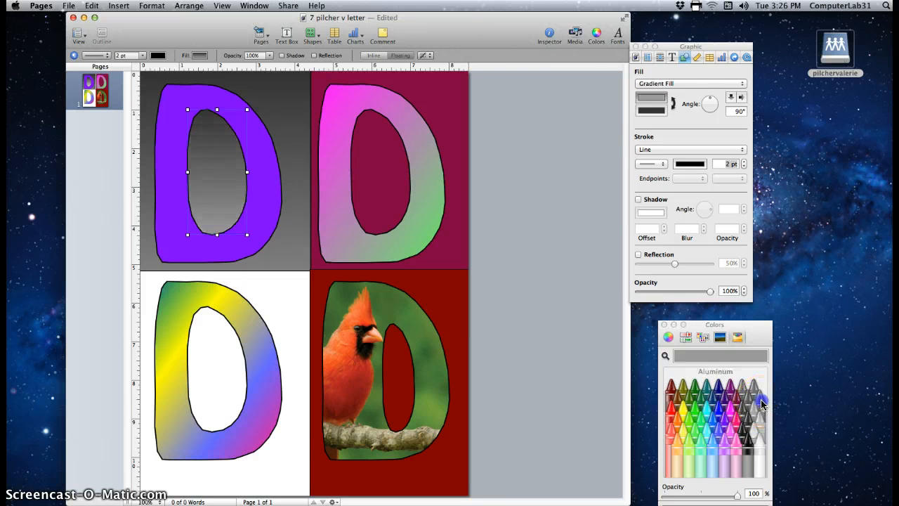
Step: Deselect the opening and close both the Graphic inspector and the Colors window
click(523, 181)
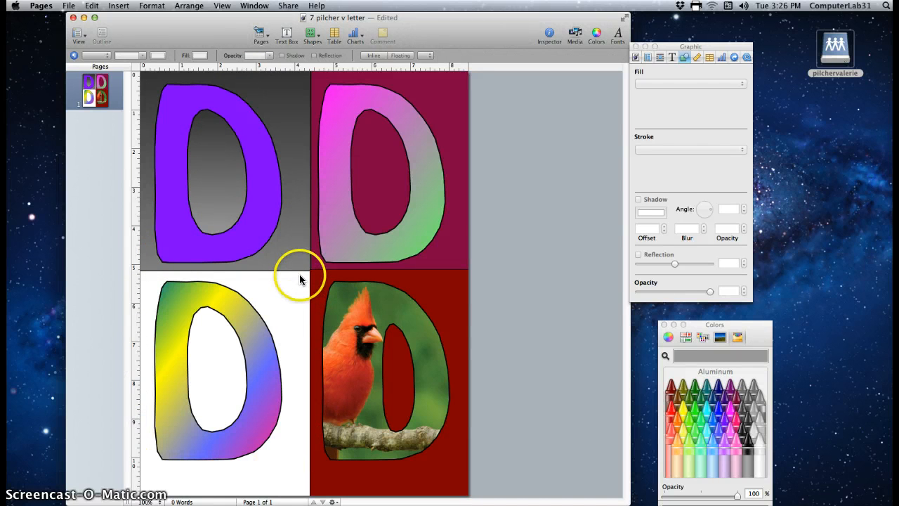
click(637, 47)
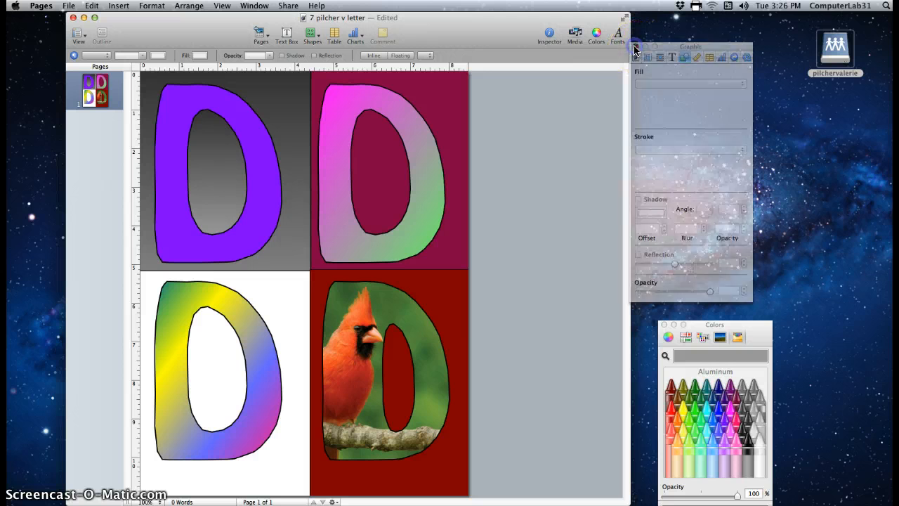
click(663, 325)
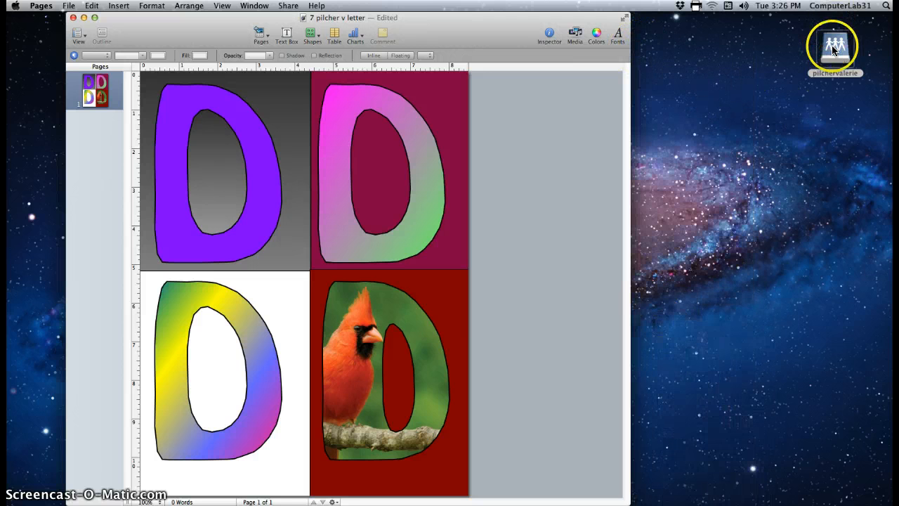
Step: Switch to Finder, open the Art folder on the network drive, and select the Blue_Moon JPEG picture
click(833, 49)
double_click(833, 49)
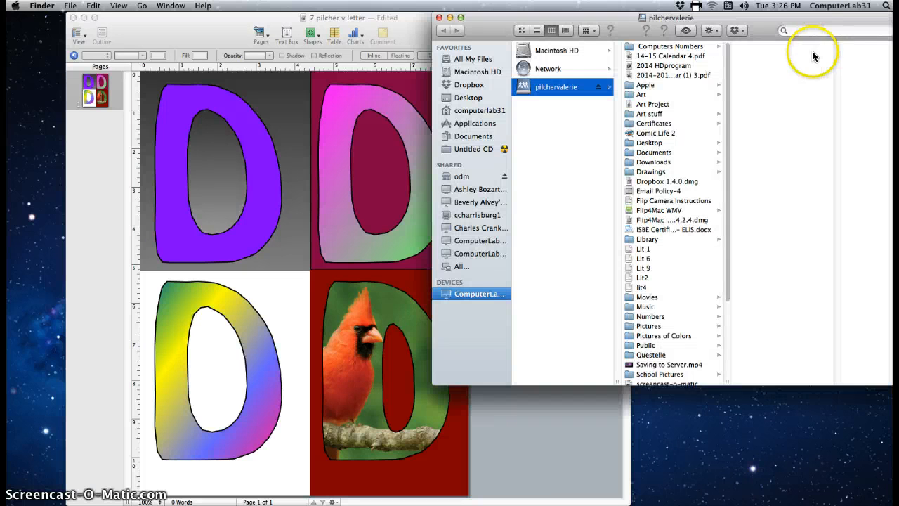
click(631, 94)
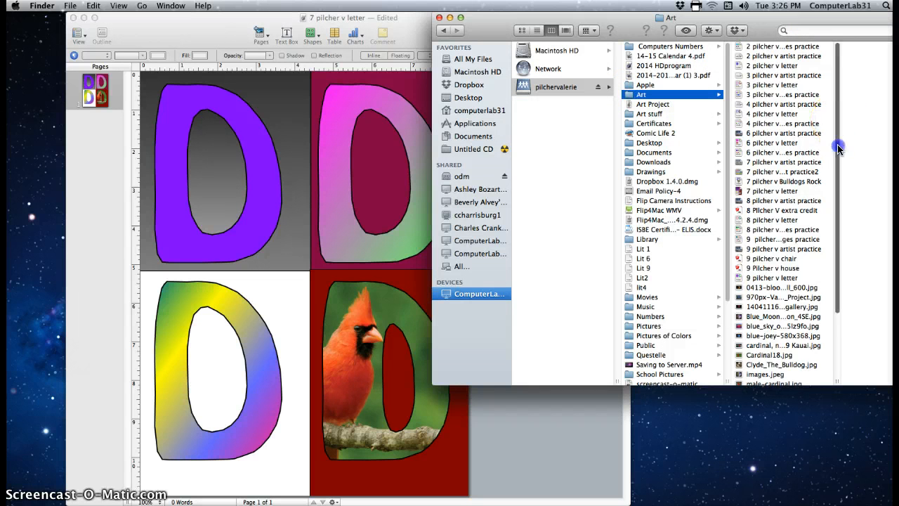
scroll(839, 175, down, 5)
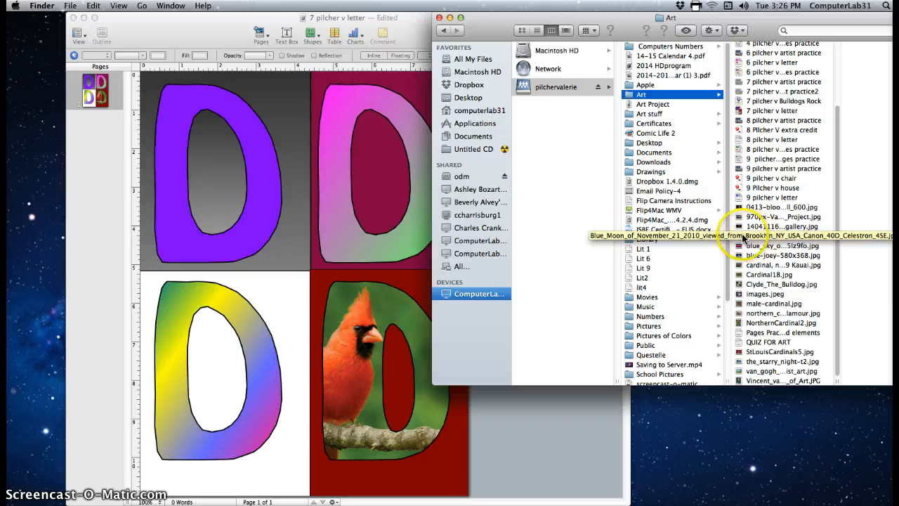
click(815, 245)
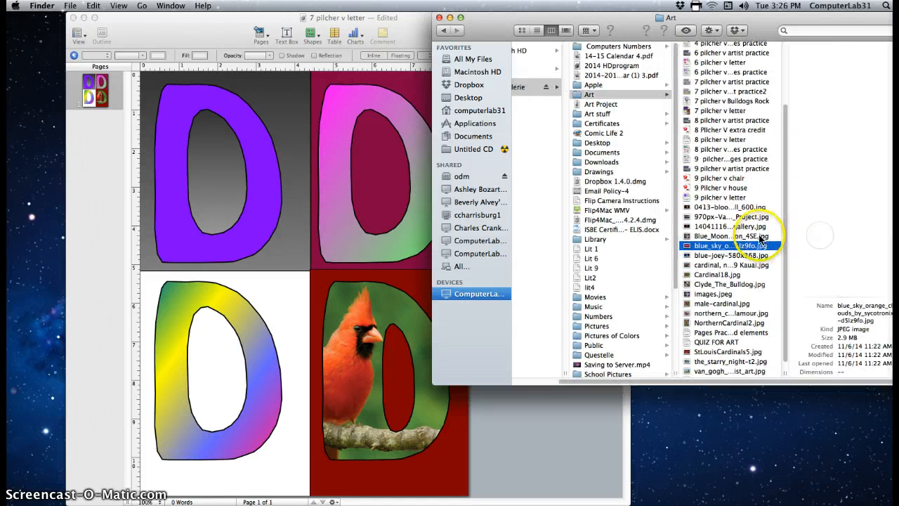
click(758, 236)
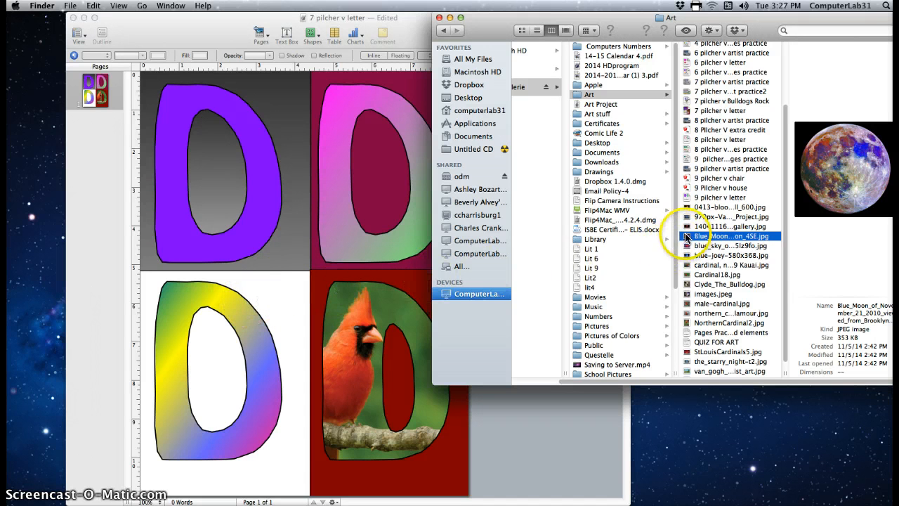
Step: Insert the Blue_Moon picture over the page quarter with the multicolored D and enlarge it to cover that quarter's full height
drag(687, 236, 229, 353)
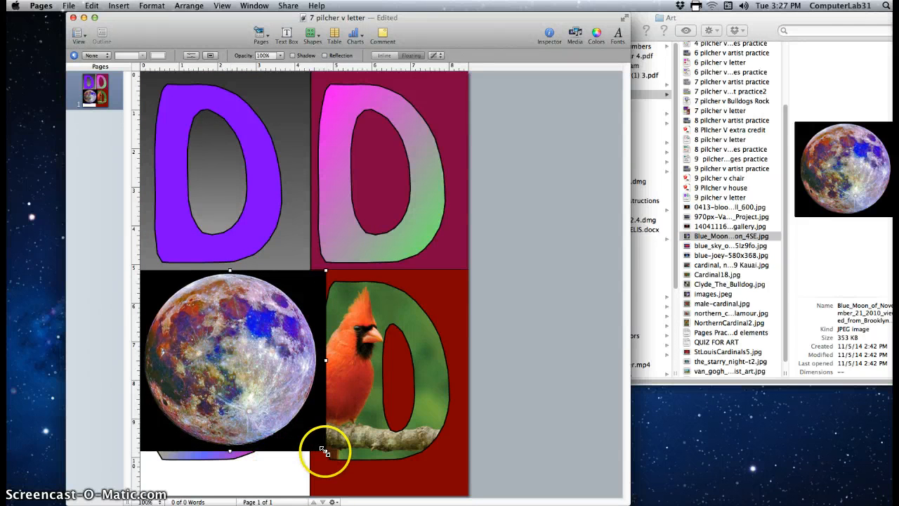
drag(324, 450, 343, 489)
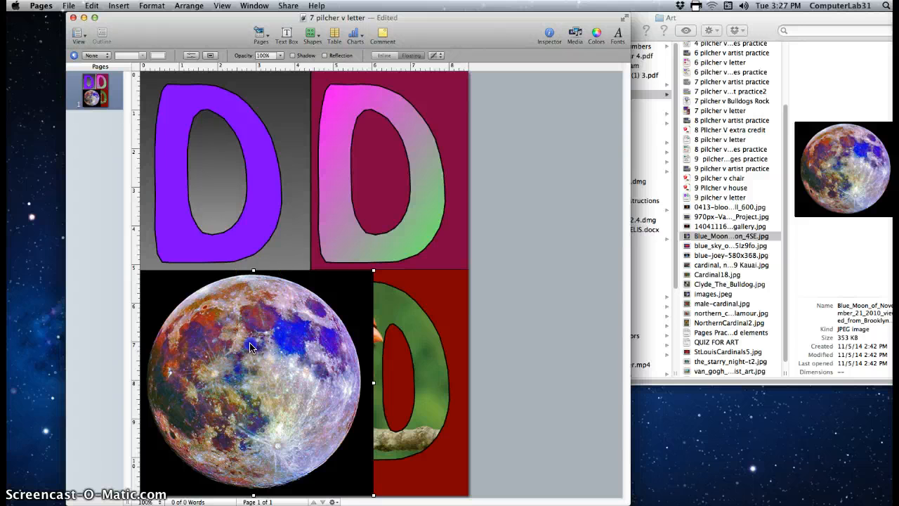
drag(250, 345, 236, 345)
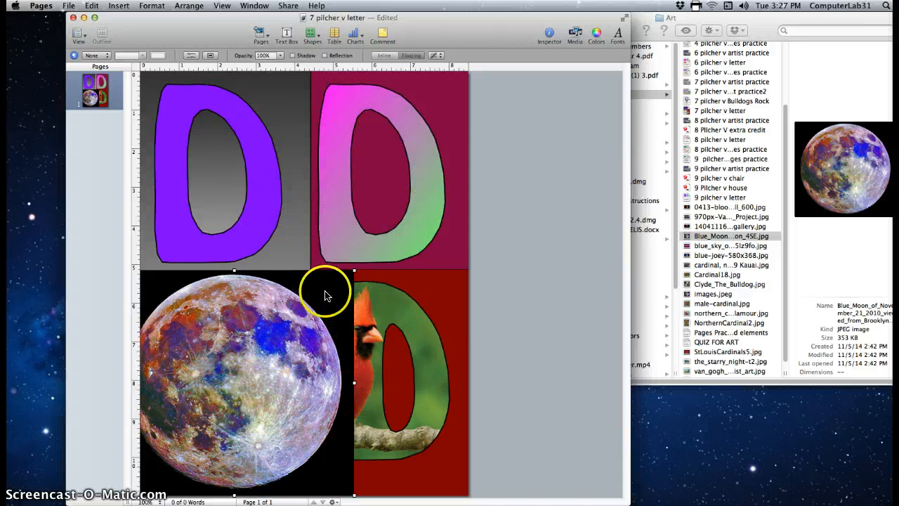
Step: Send the moon picture to the back and shift it so the moon is centered behind the multicolored D
click(194, 6)
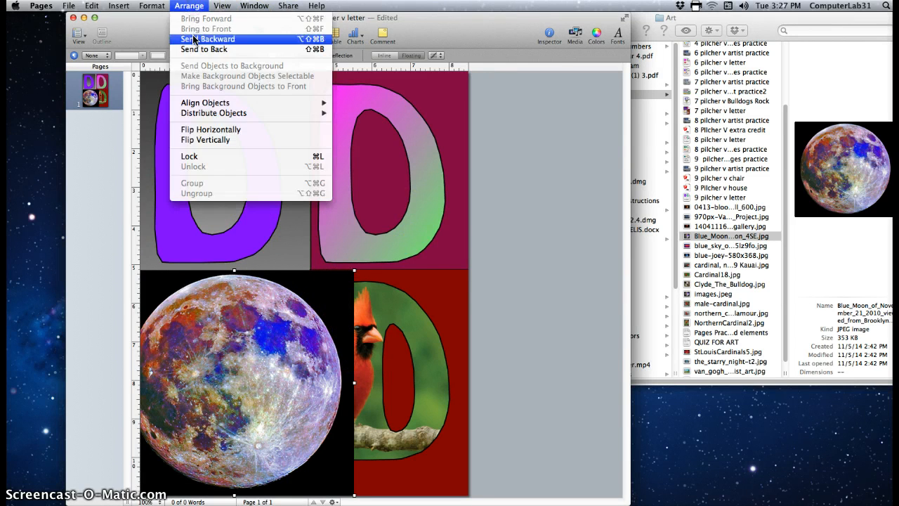
click(195, 48)
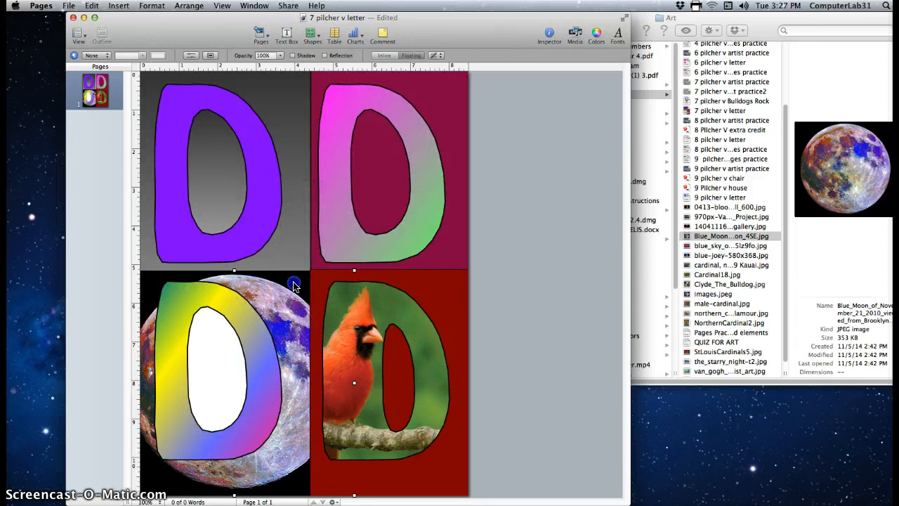
drag(293, 284, 294, 279)
drag(272, 294, 255, 285)
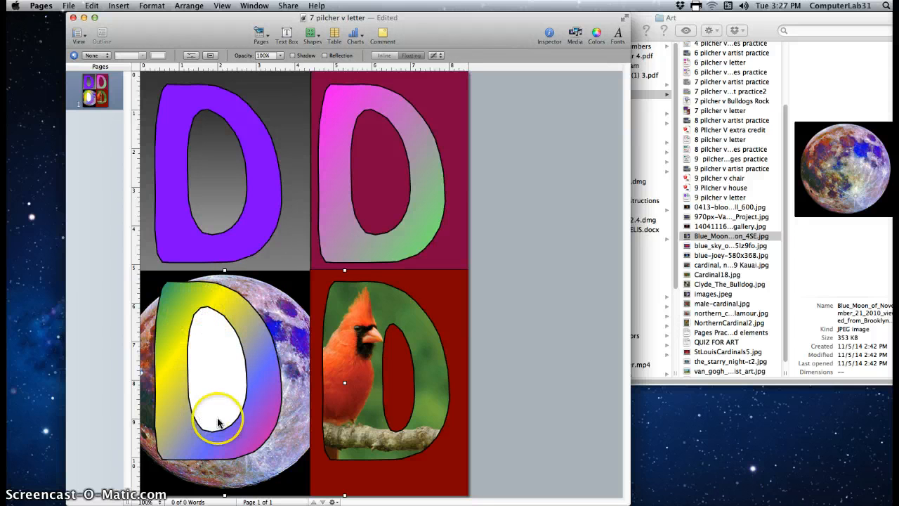
click(208, 309)
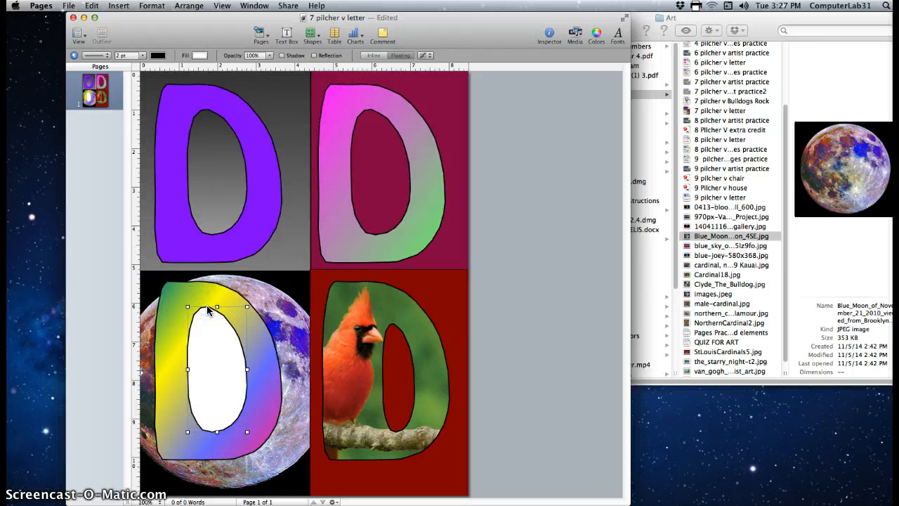
key(Delete)
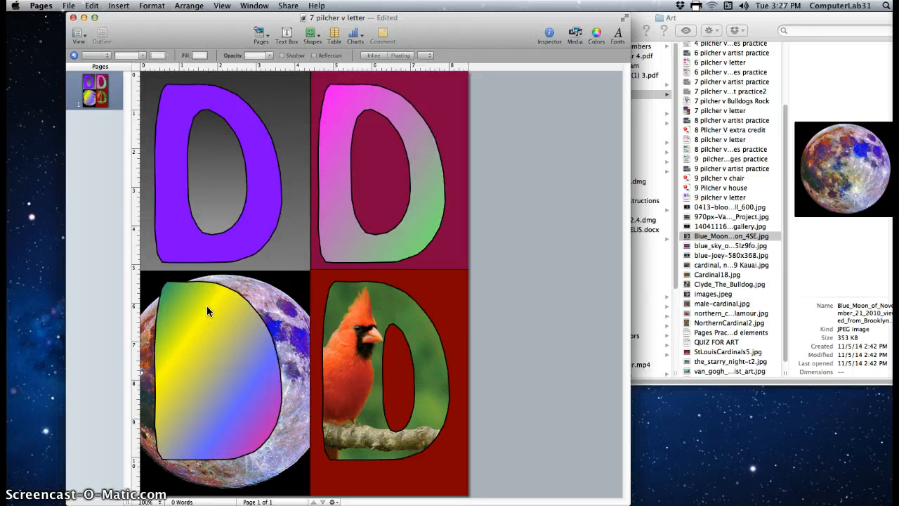
key(super+z)
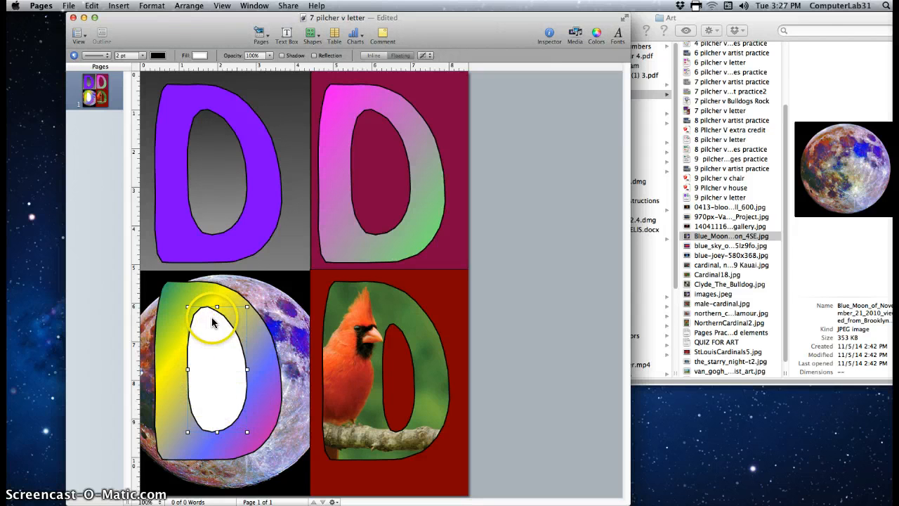
Step: Duplicate the moon picture and move the copy down so the top of the multicolored D's white opening is exposed
click(269, 294)
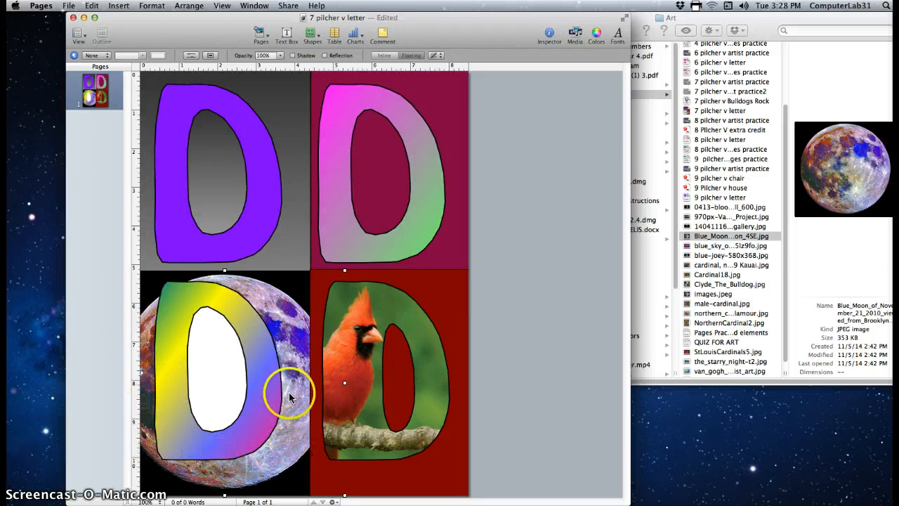
click(92, 6)
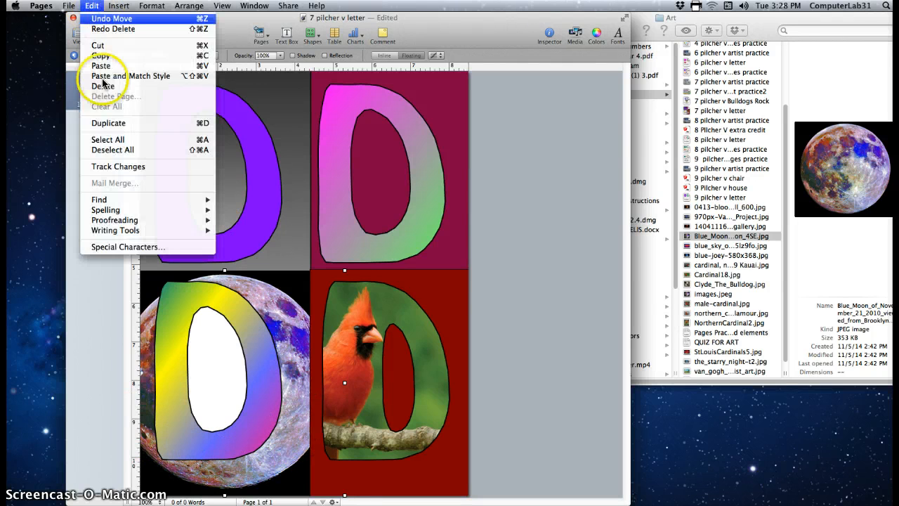
click(107, 123)
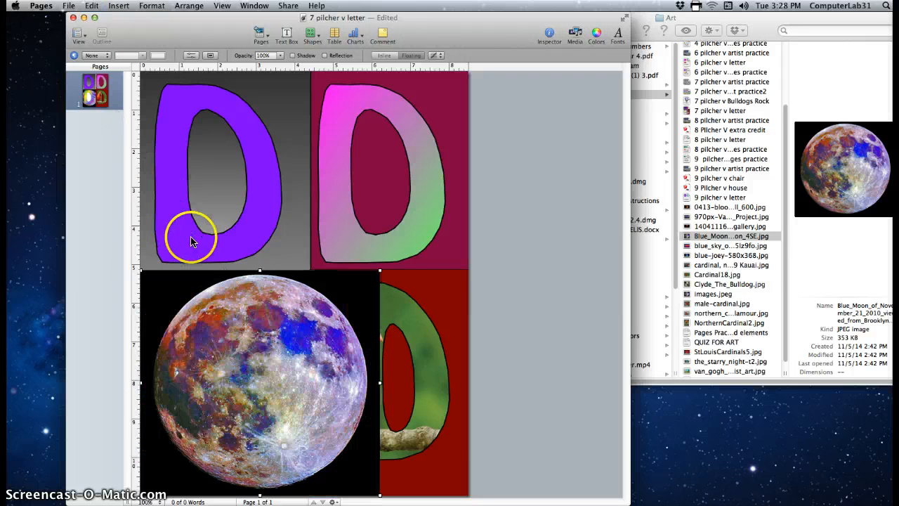
drag(242, 323, 217, 403)
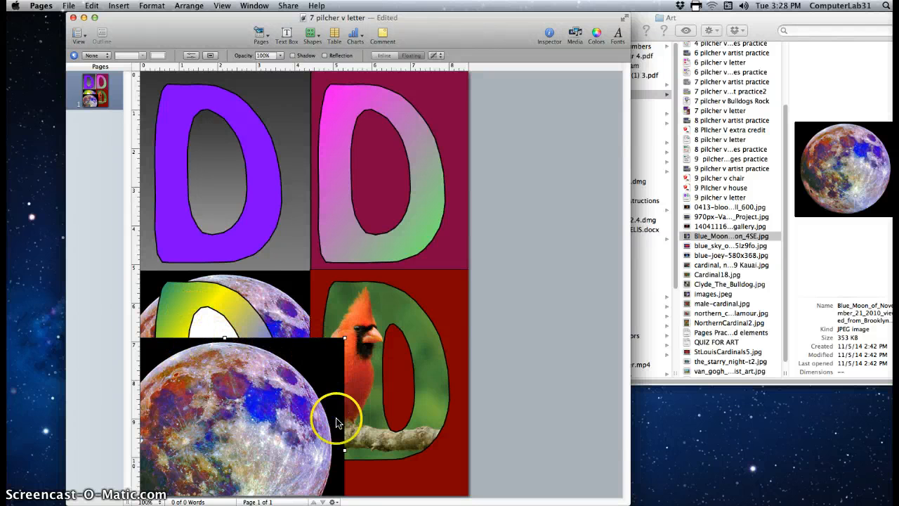
Step: Mask the duplicated moon picture with the multicolored D's inner opening shape
click(224, 320)
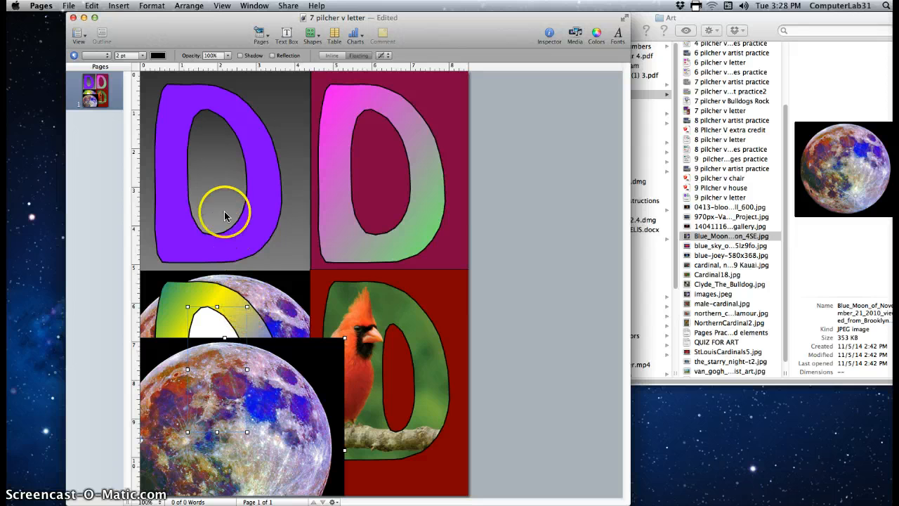
click(151, 9)
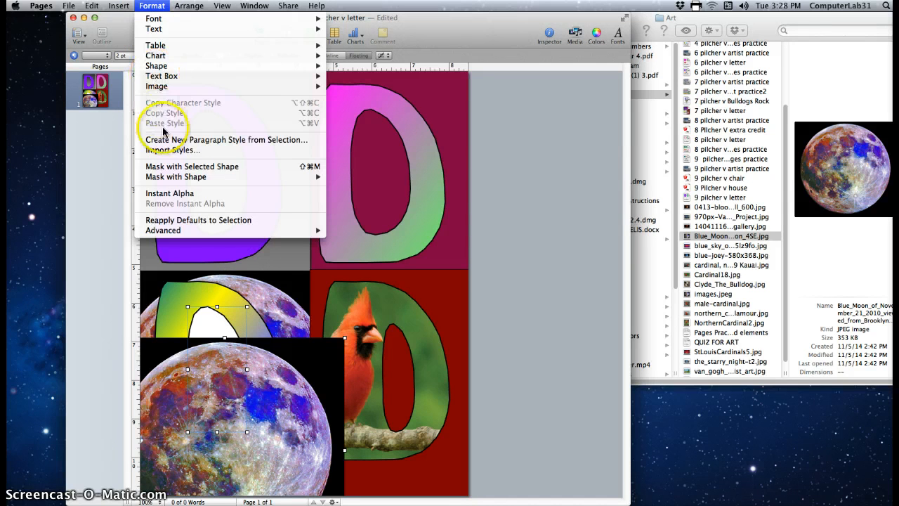
click(176, 167)
Step: Reposition the moon picture inside the opening's mask so it lines up with the background moon, and finish editing the mask
drag(208, 305, 217, 394)
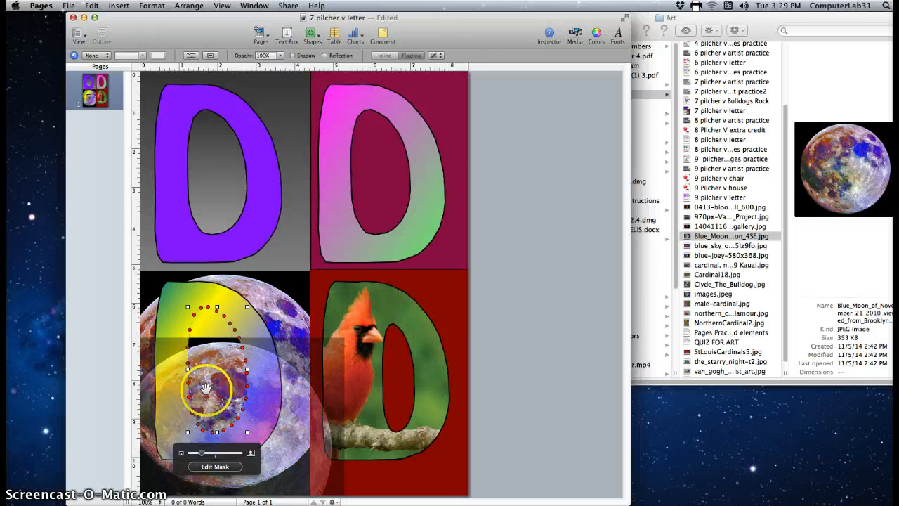
mouse_move(213, 387)
mouse_down()
mouse_move(214, 356)
mouse_move(216, 394)
mouse_move(218, 385)
mouse_up()
drag(217, 380, 229, 319)
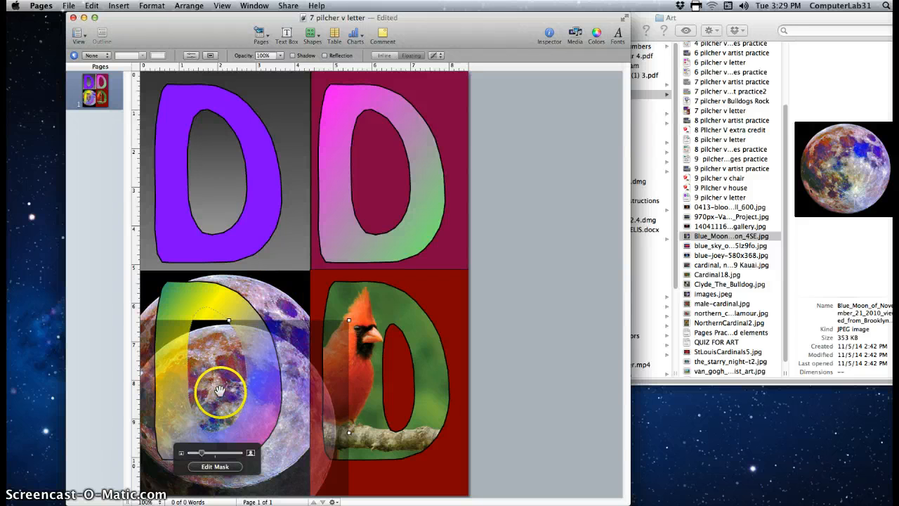
drag(217, 373, 216, 349)
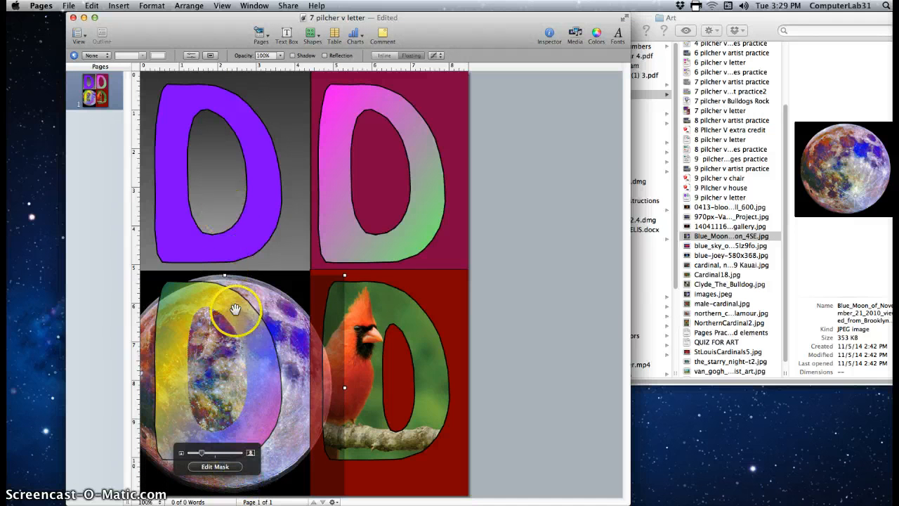
drag(238, 386, 219, 383)
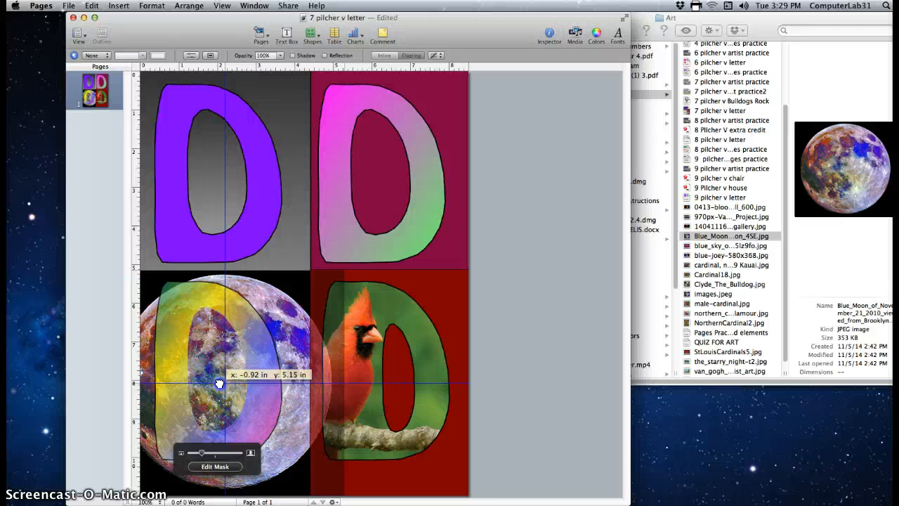
drag(220, 384, 220, 383)
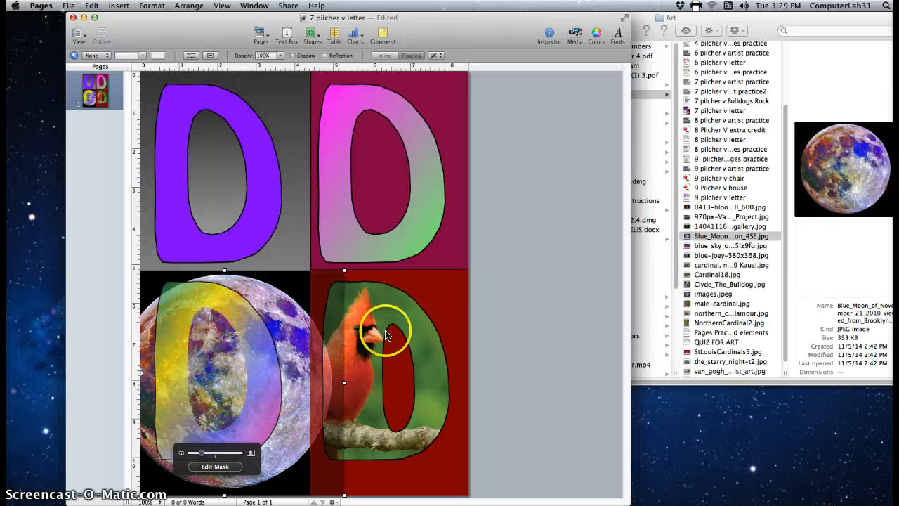
click(454, 326)
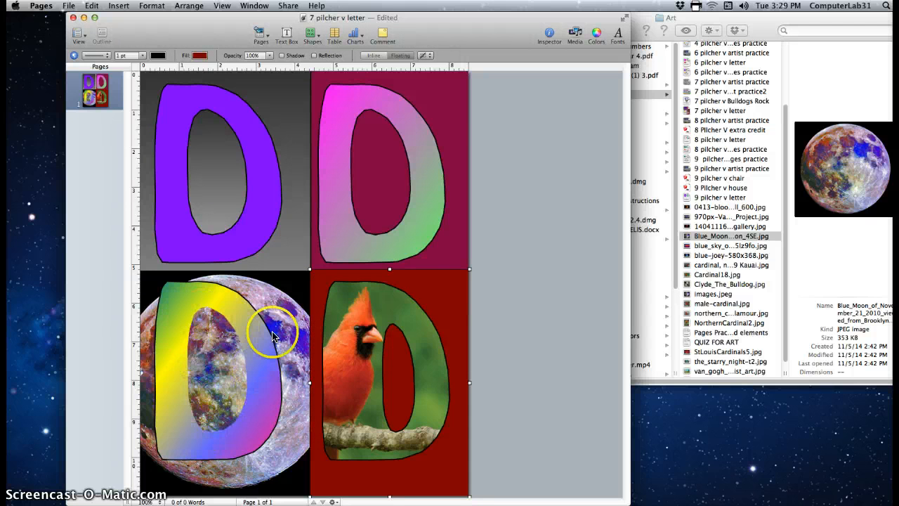
Step: Outline the moon-filled opening with a black 2 pt line stroke and deselect it
click(196, 318)
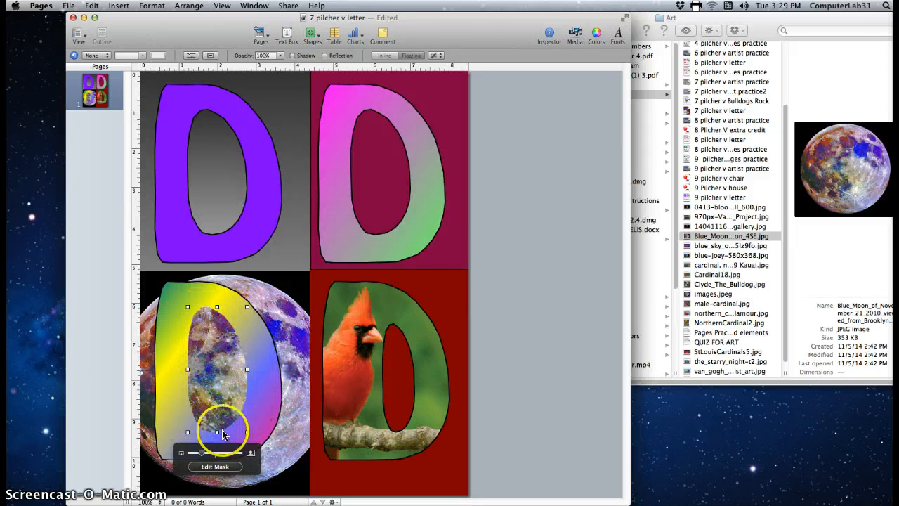
click(550, 37)
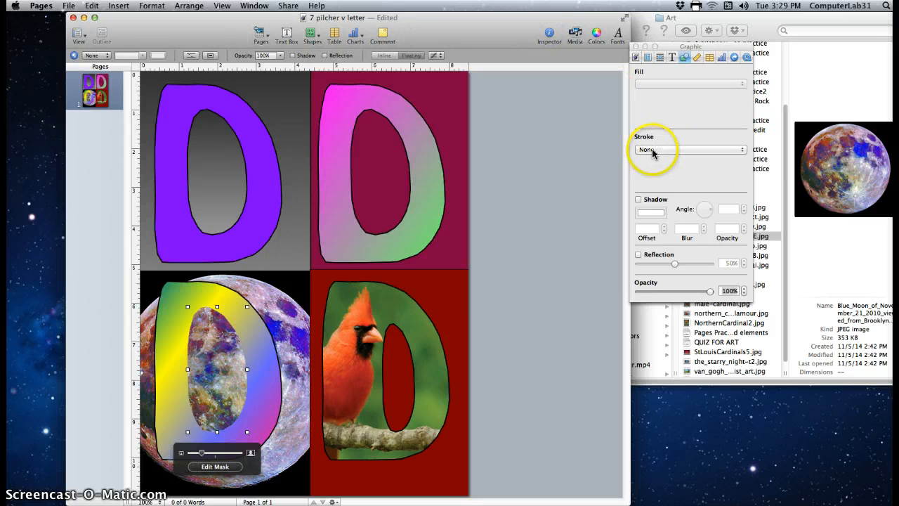
click(653, 151)
click(651, 159)
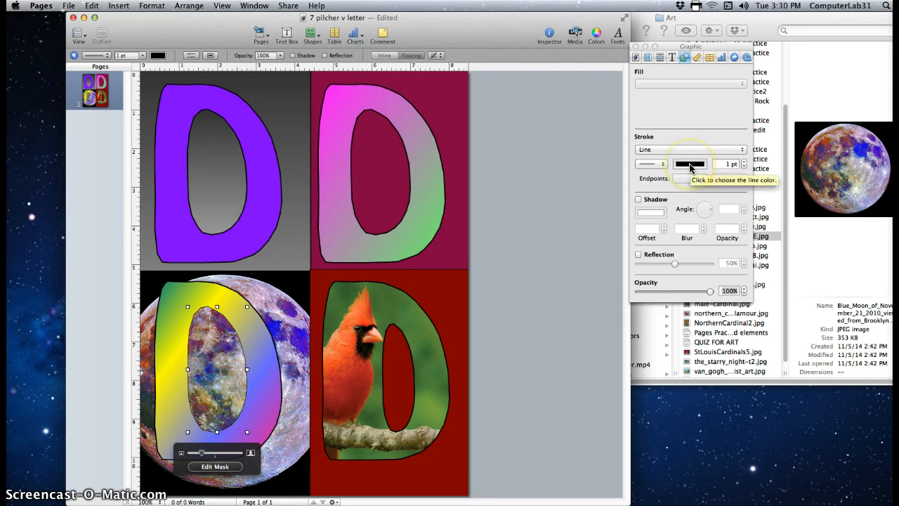
click(744, 161)
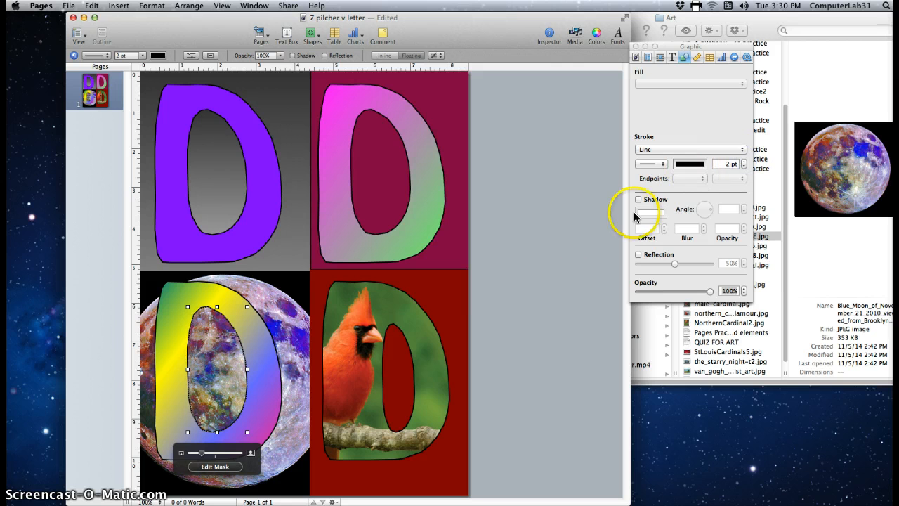
click(552, 313)
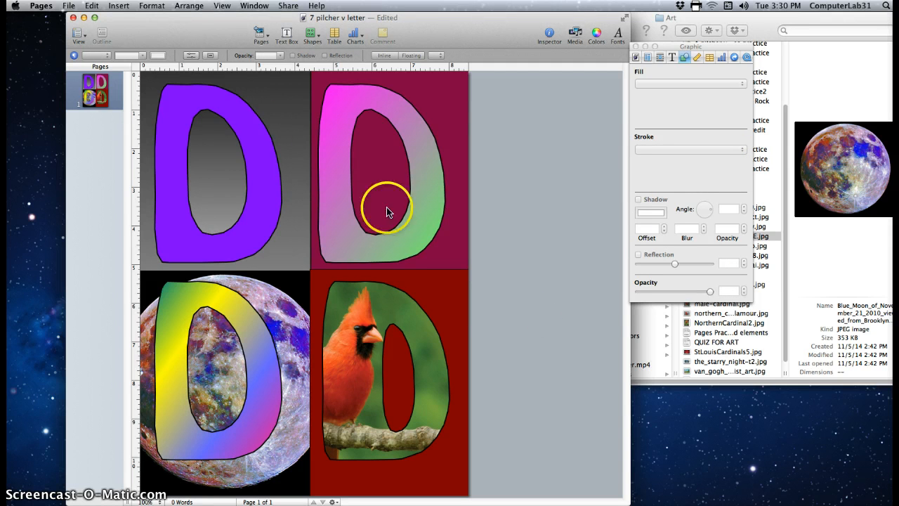
Step: Save a version of the letter document and quit Pages, accepting the notice about version storage
click(69, 6)
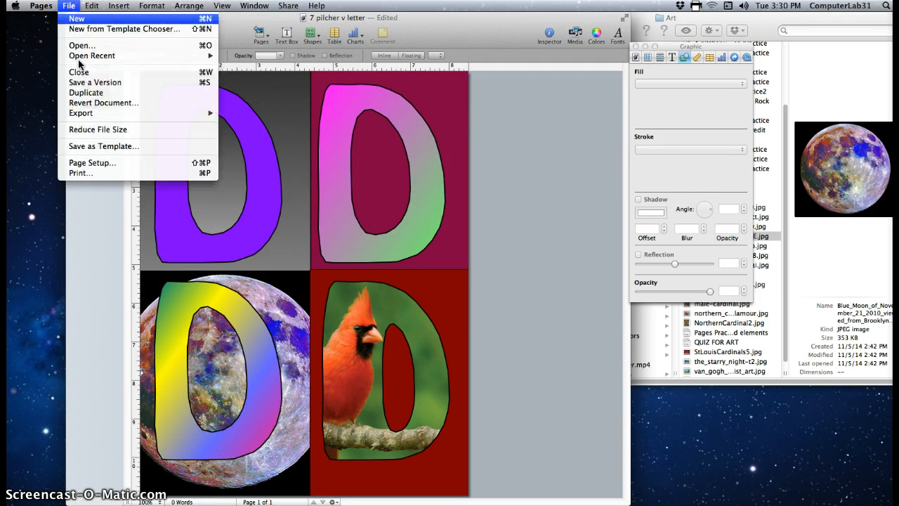
click(90, 83)
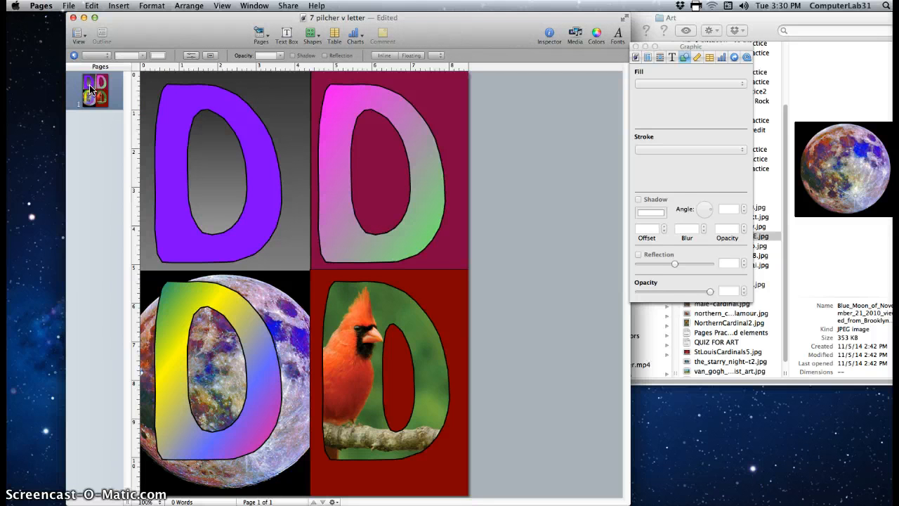
click(40, 6)
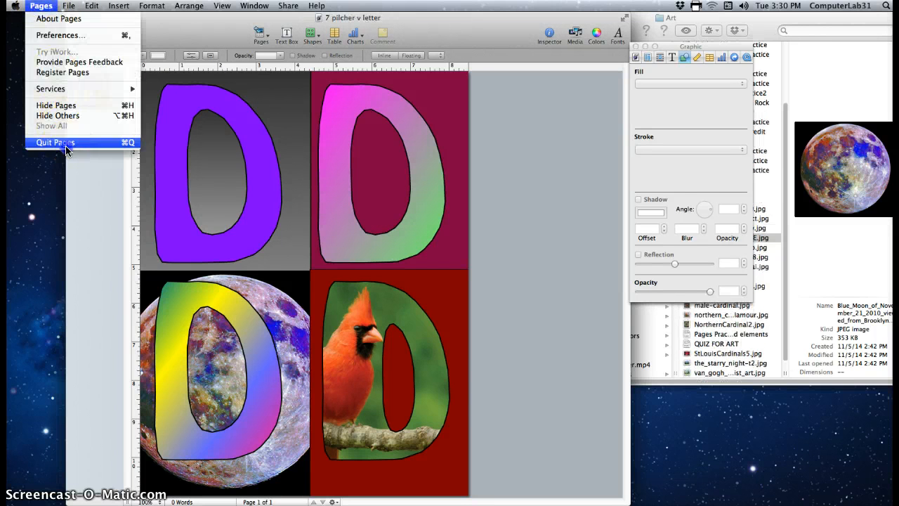
click(65, 144)
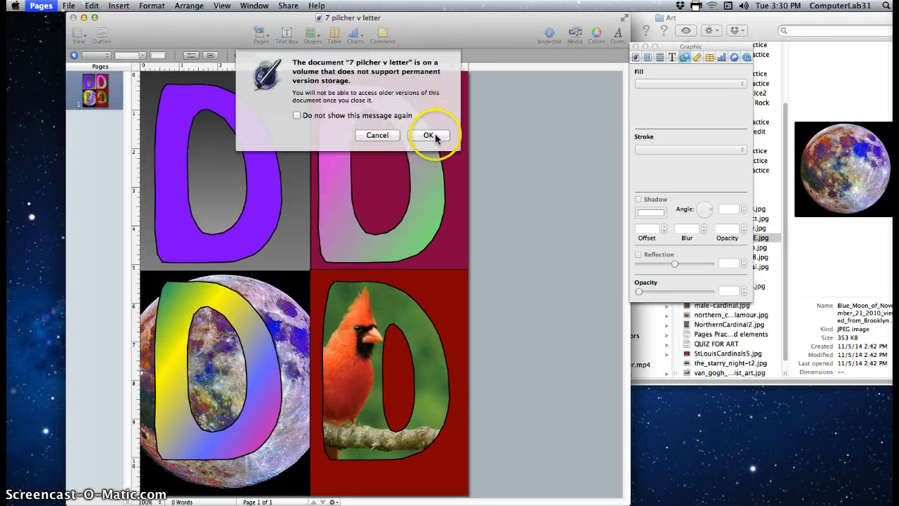
click(432, 136)
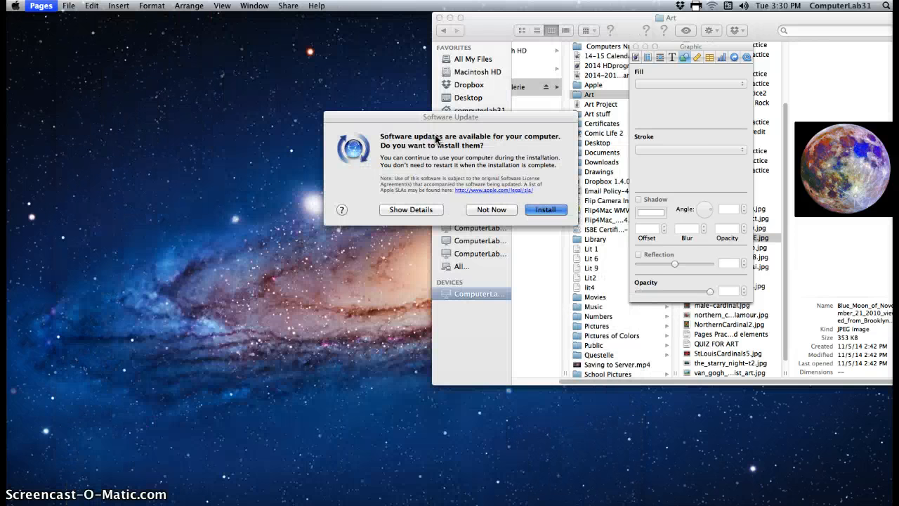
Step: Close the Finder window showing the Art folder and postpone the offered software updates
click(562, 210)
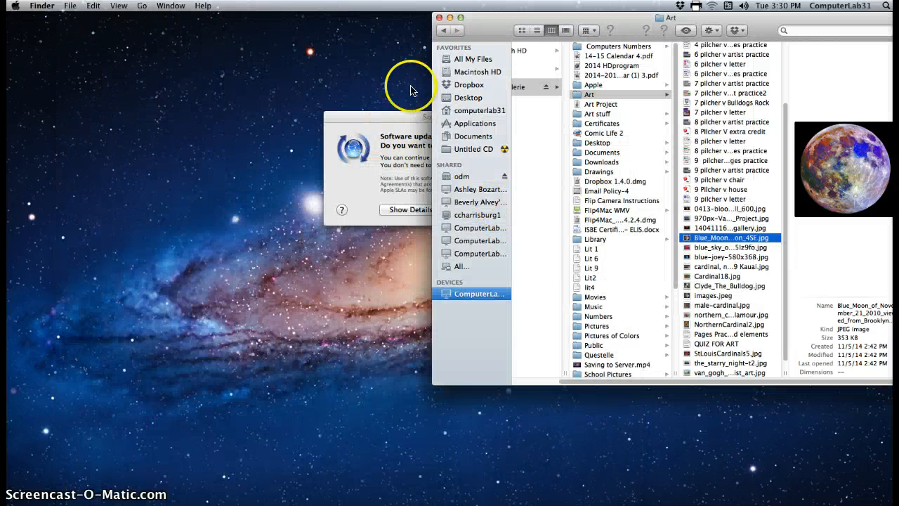
click(440, 17)
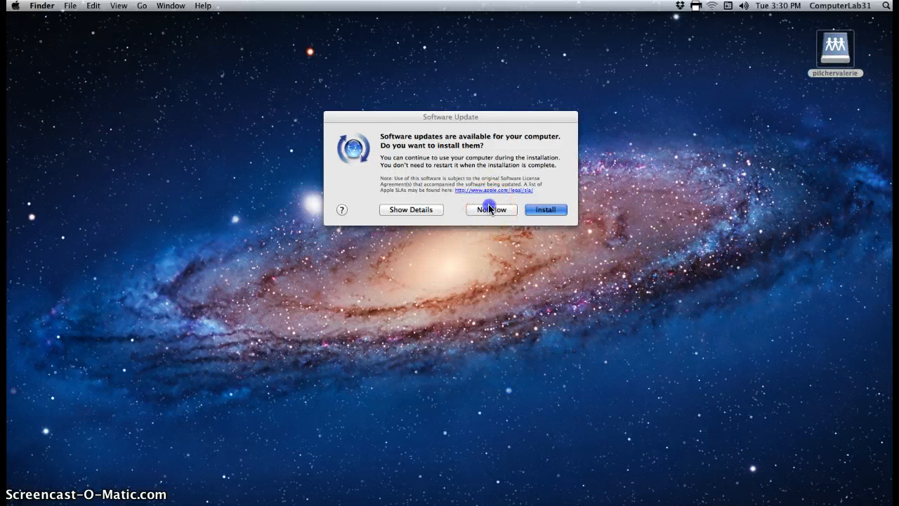
click(488, 208)
Step: Eject the network drive from the desktop
drag(839, 49, 883, 450)
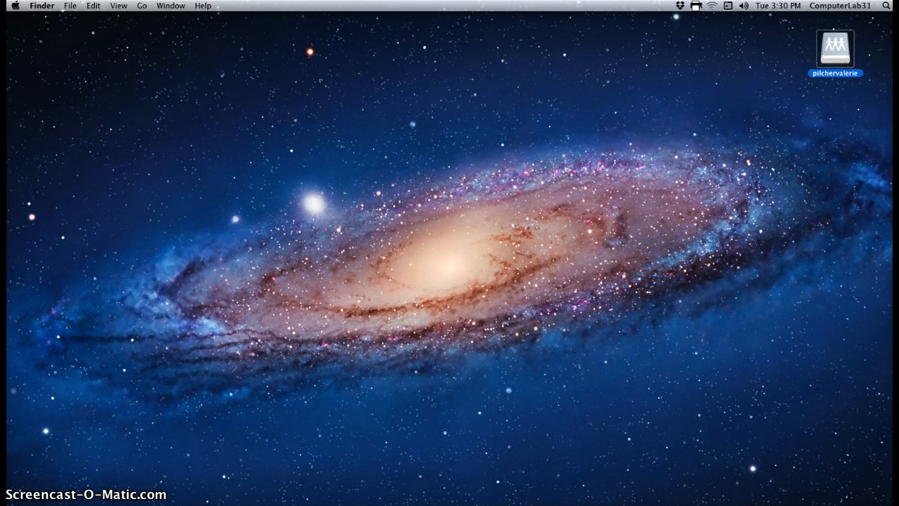